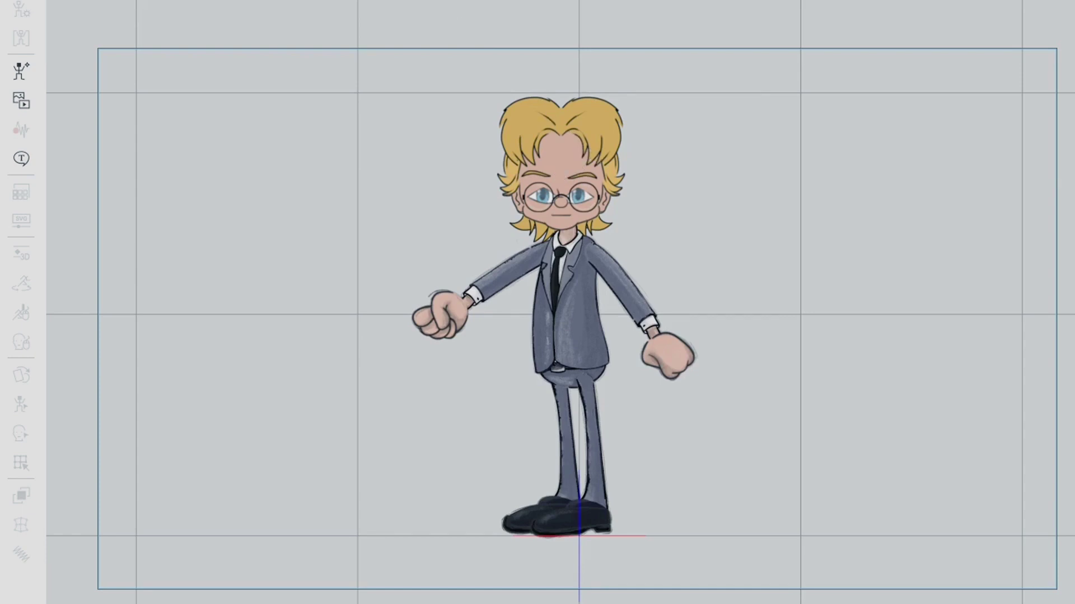
- Open the selected character's skeleton for bone editing in Character Composer
click(579, 278)
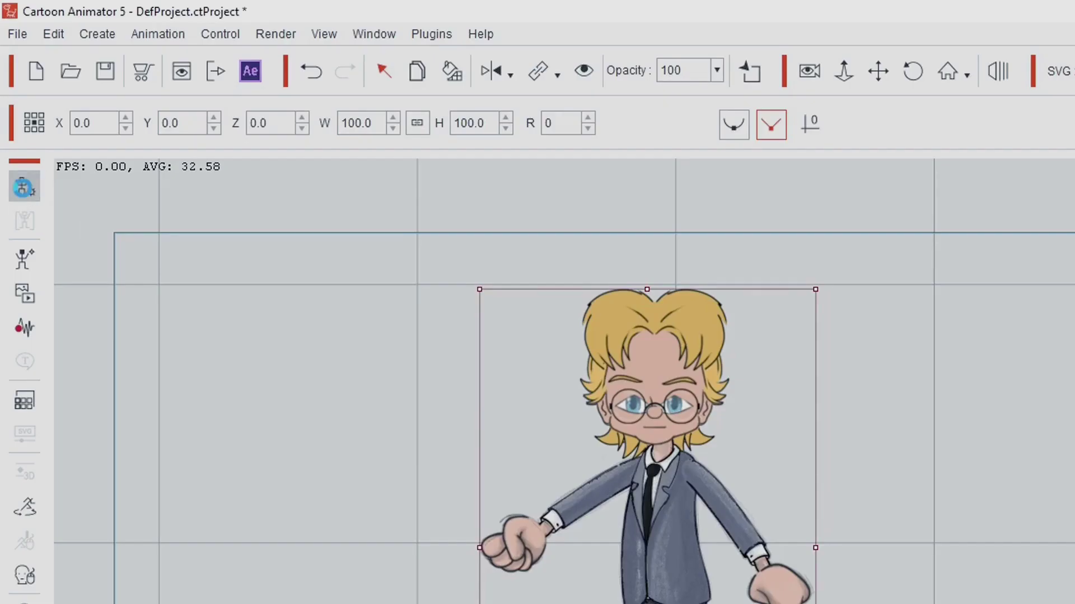
click(24, 187)
click(24, 262)
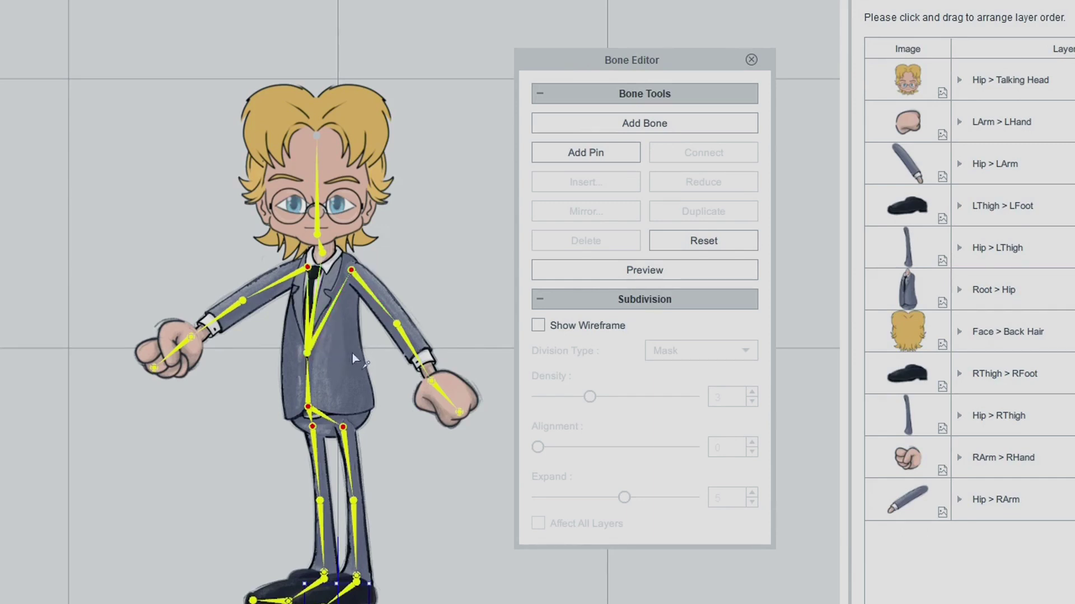
- Select the Torso bone and reposition it and its lower joint slightly
click(311, 346)
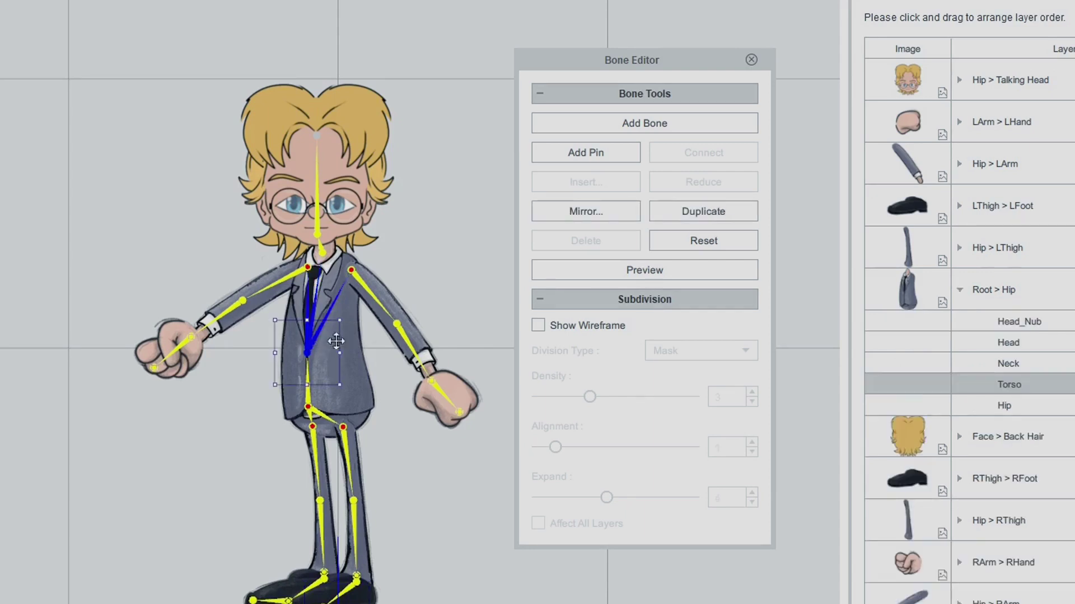
mouse_move(284, 358)
mouse_down()
mouse_move(263, 313)
mouse_move(292, 347)
mouse_move(279, 345)
mouse_move(288, 338)
mouse_move(266, 348)
mouse_move(290, 350)
mouse_move(298, 336)
mouse_move(284, 359)
mouse_move(292, 367)
mouse_up()
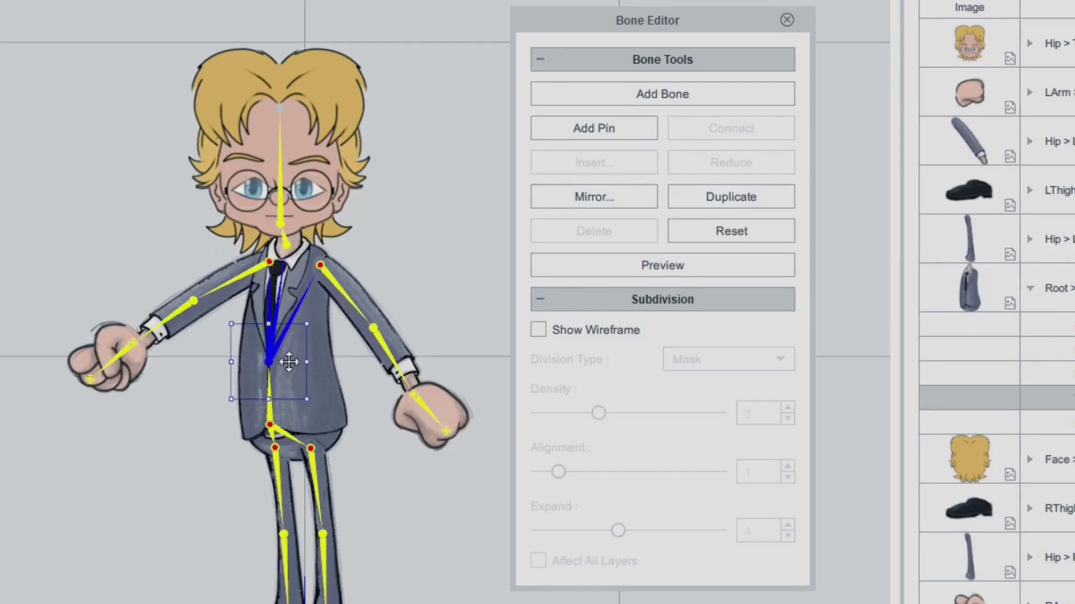
mouse_move(289, 363)
mouse_down()
mouse_move(303, 375)
mouse_move(285, 370)
mouse_move(278, 334)
mouse_move(300, 344)
mouse_move(303, 365)
mouse_move(281, 354)
mouse_move(295, 366)
mouse_up()
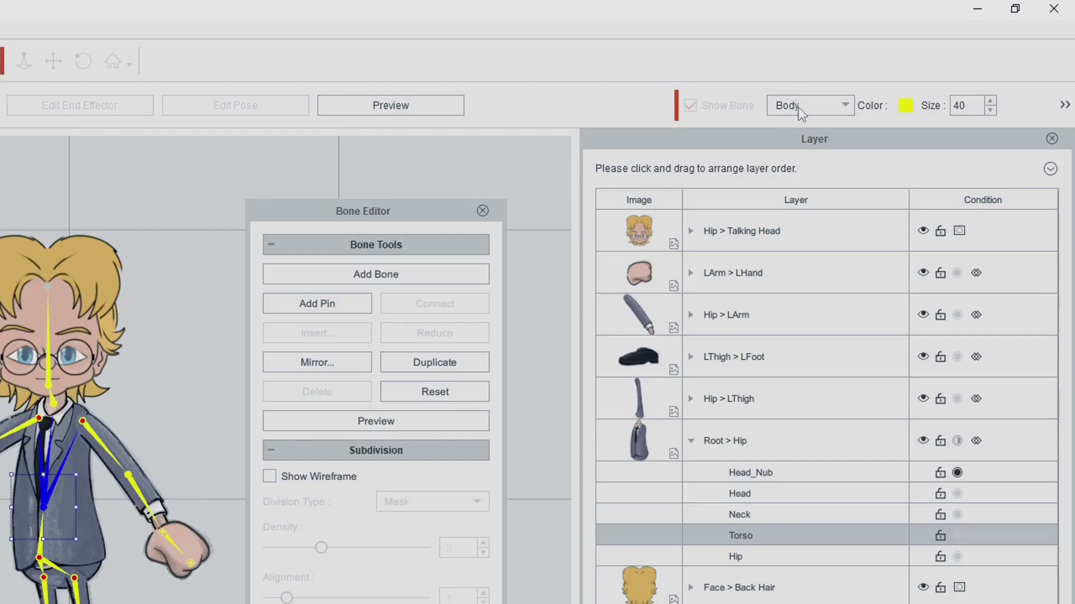
- Switch to the Face bone set and nudge the Front Hair bone slightly higher
click(893, 71)
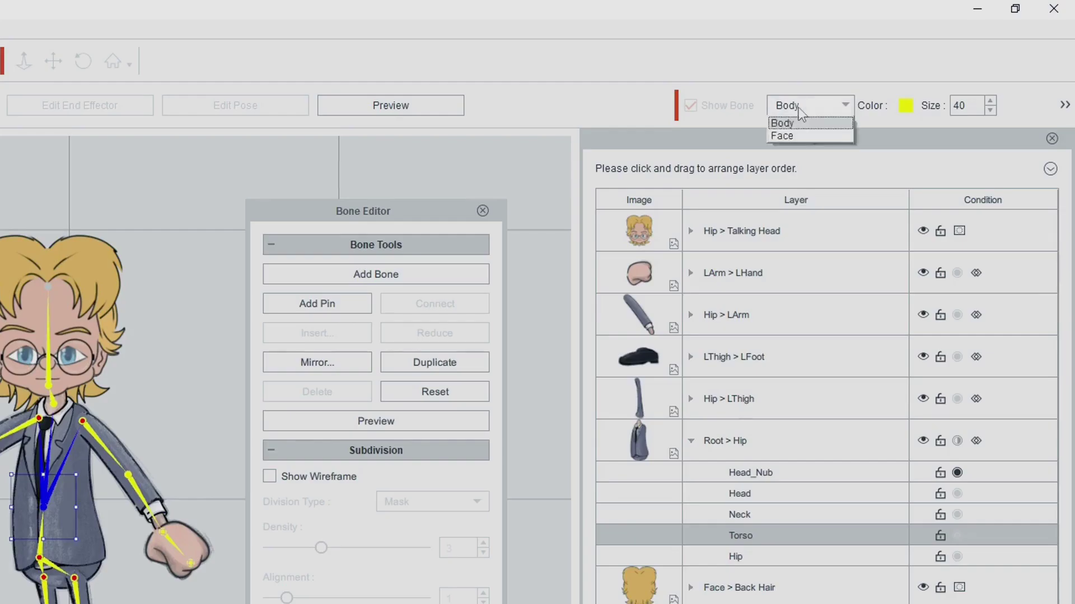
click(881, 89)
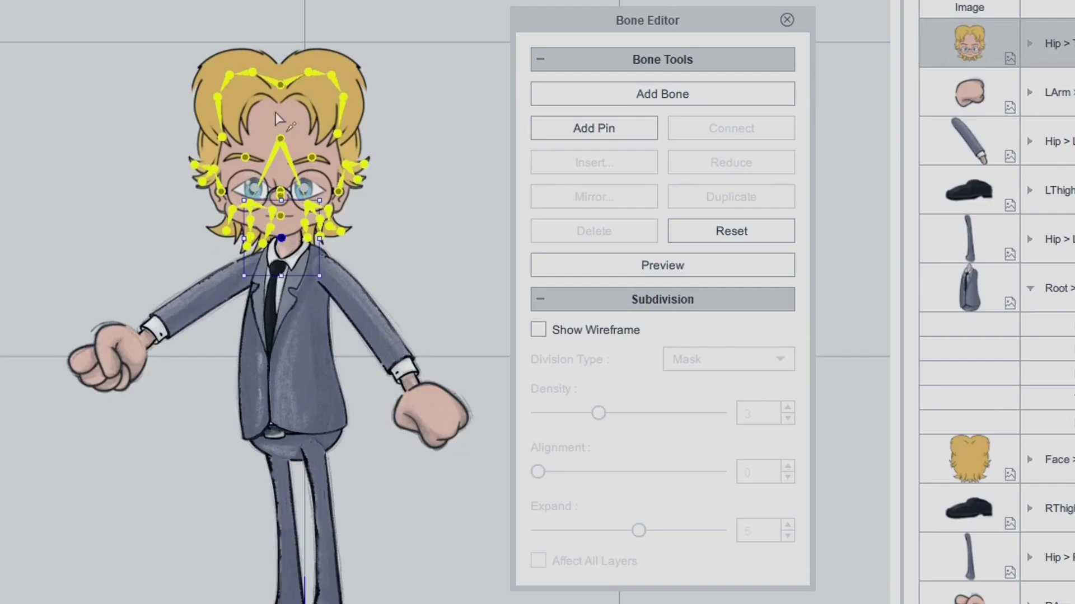
click(253, 73)
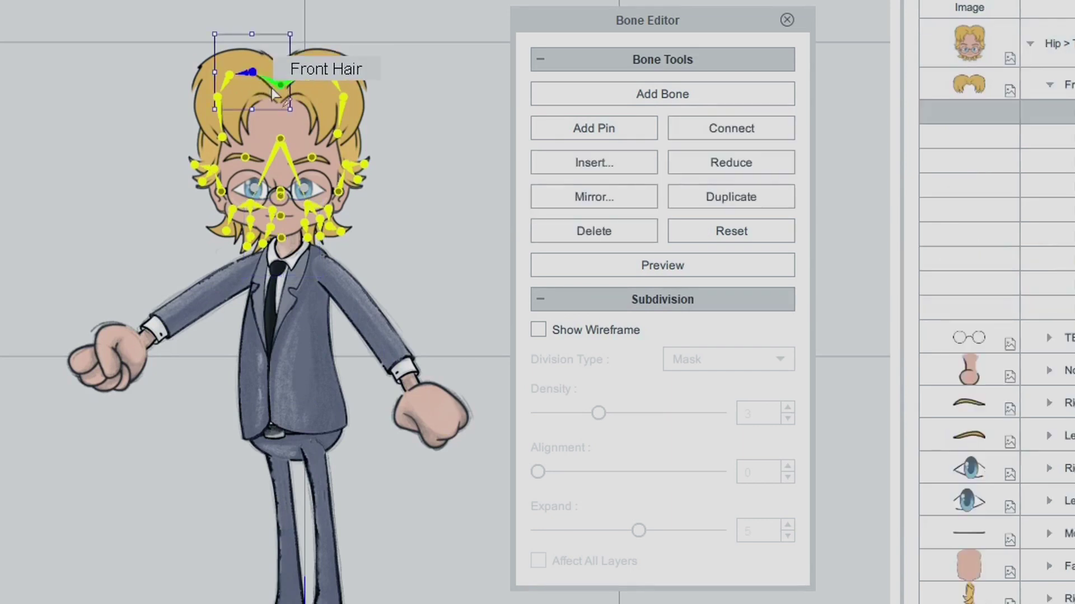
mouse_move(261, 56)
mouse_down()
mouse_move(235, 36)
mouse_move(224, 47)
mouse_move(266, 50)
mouse_move(247, 37)
mouse_move(255, 49)
mouse_up()
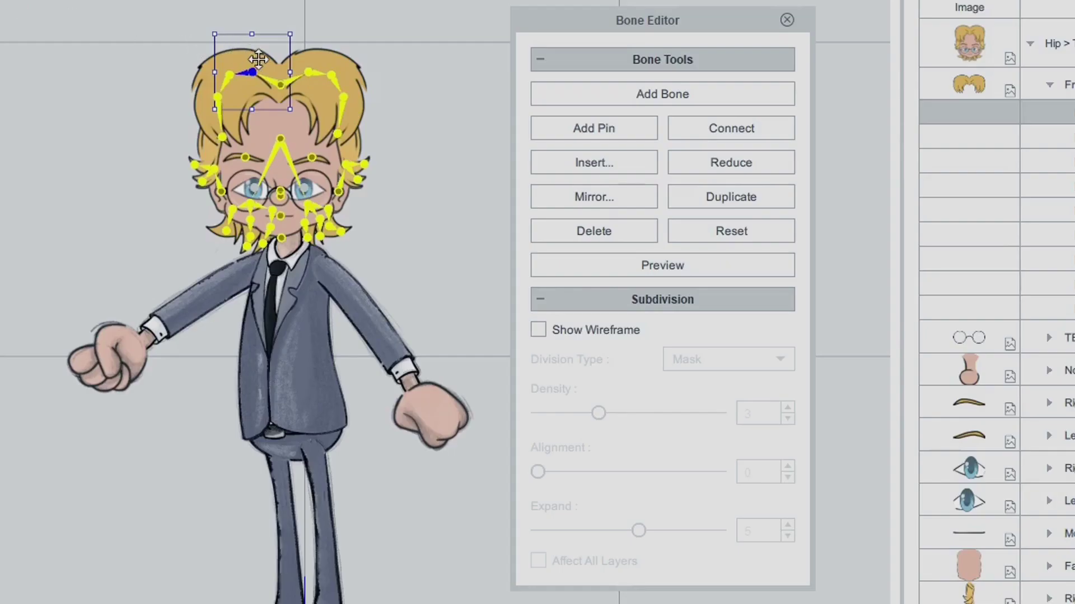
mouse_move(258, 58)
mouse_down()
mouse_move(255, 39)
mouse_move(274, 25)
mouse_move(243, 17)
mouse_move(268, 58)
mouse_up()
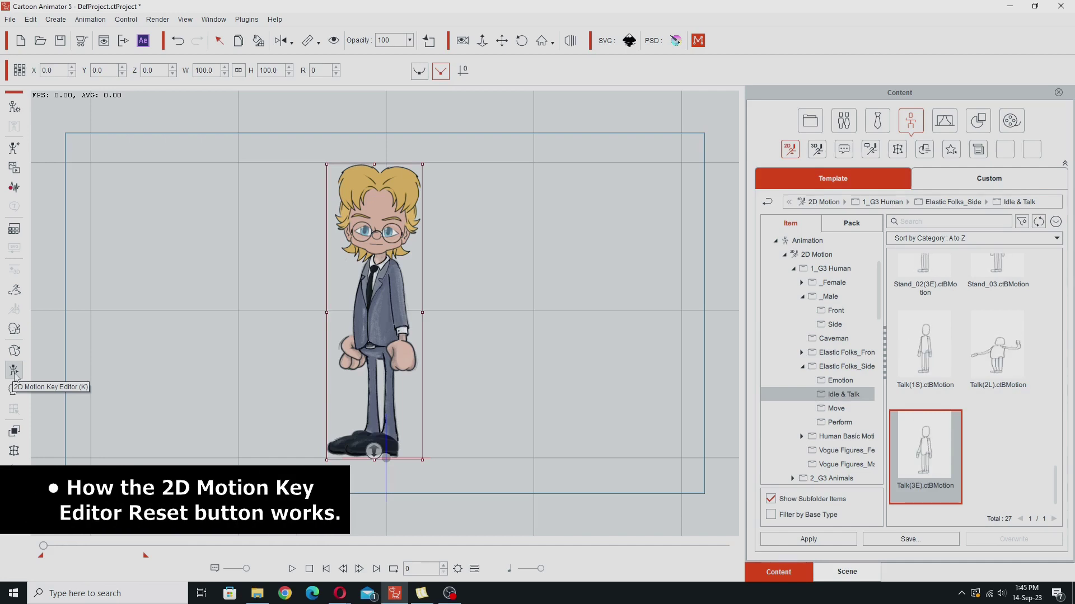
- Deselect the character and play the Idle & Talk motion through to frame 293
click(476, 327)
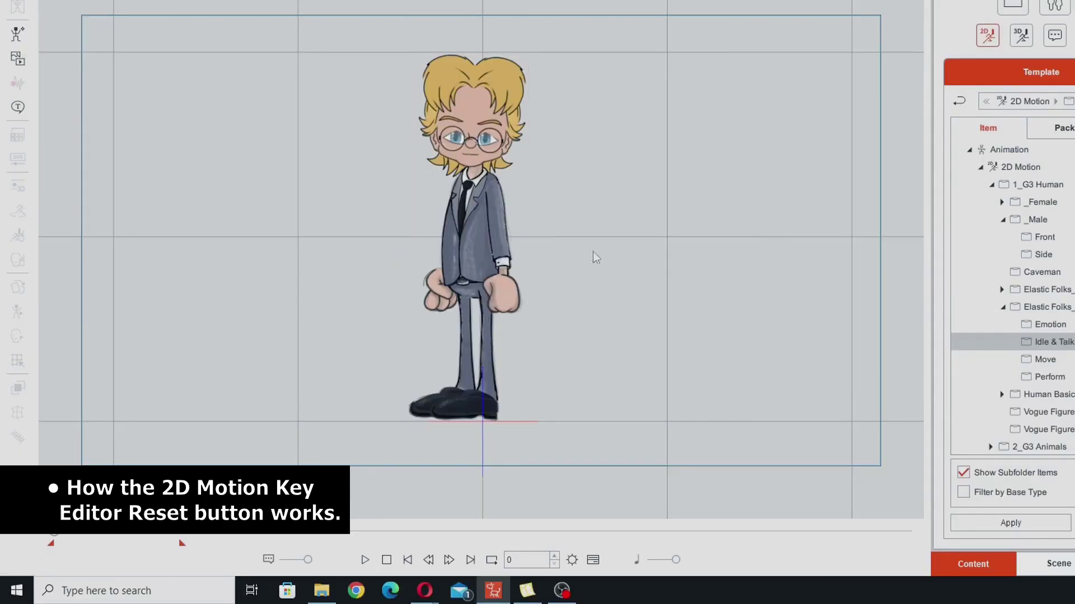
click(365, 560)
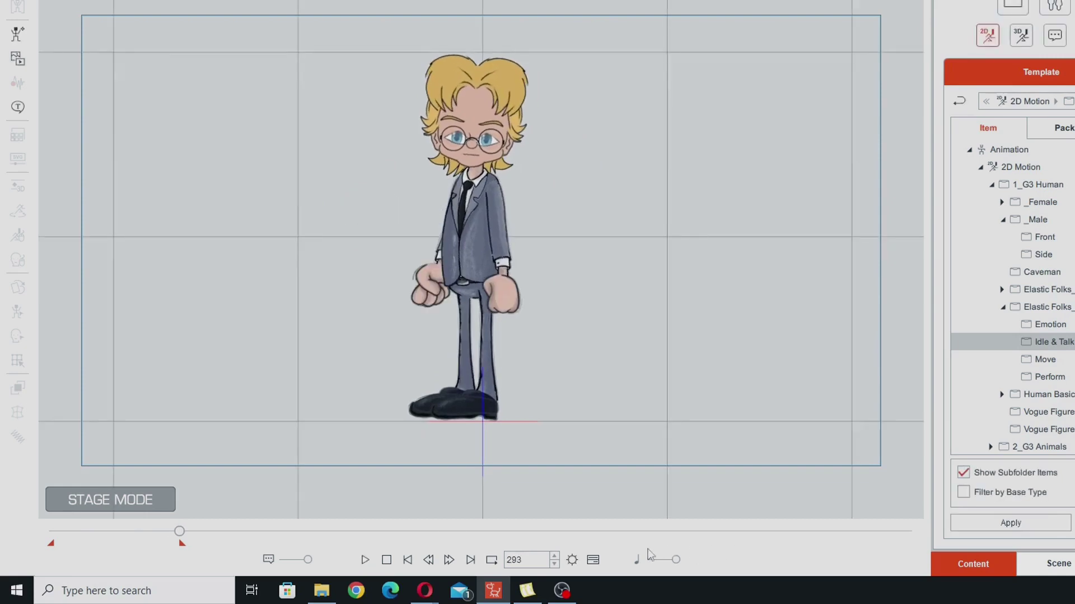
- Rewind to frame 0 and show the timeline scrolled to the Motion track's Talk clips
click(408, 560)
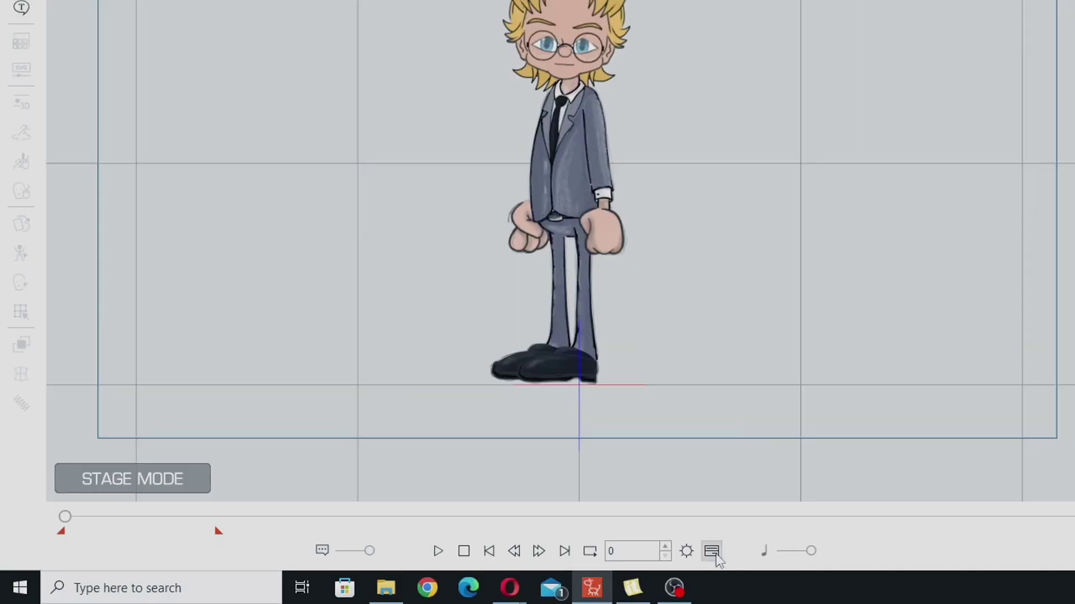
click(713, 553)
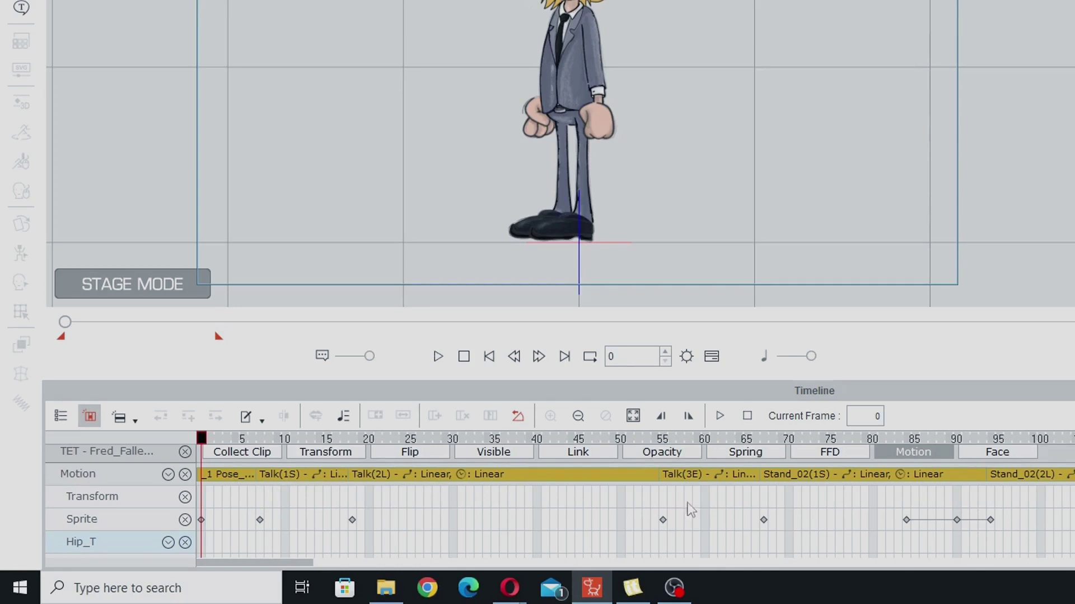
drag(301, 566, 429, 582)
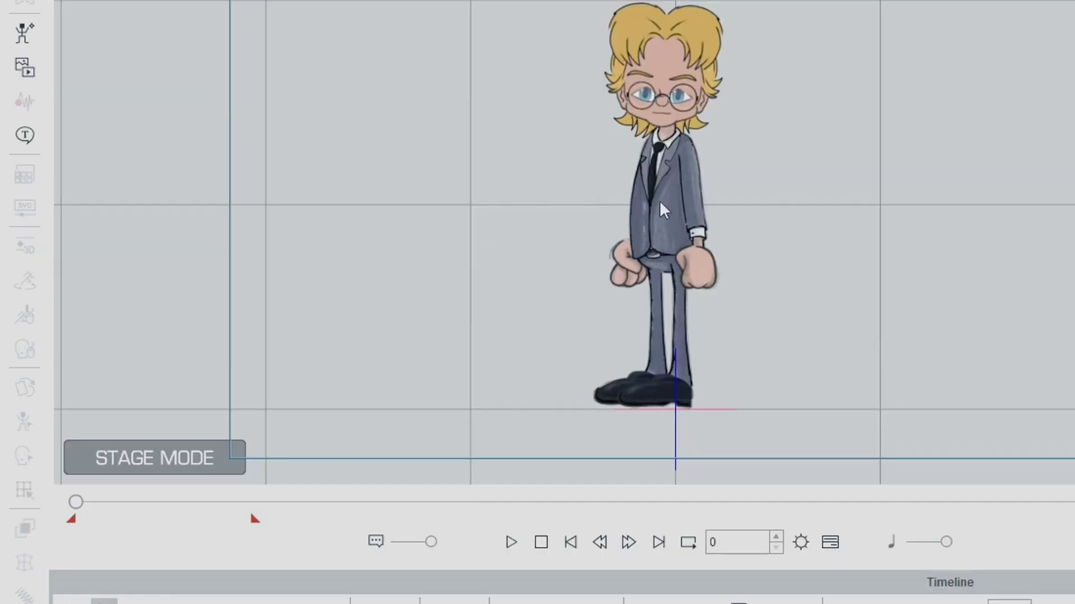
- Open the 2D Motion Key Editor for the selected character and move it aside
click(660, 205)
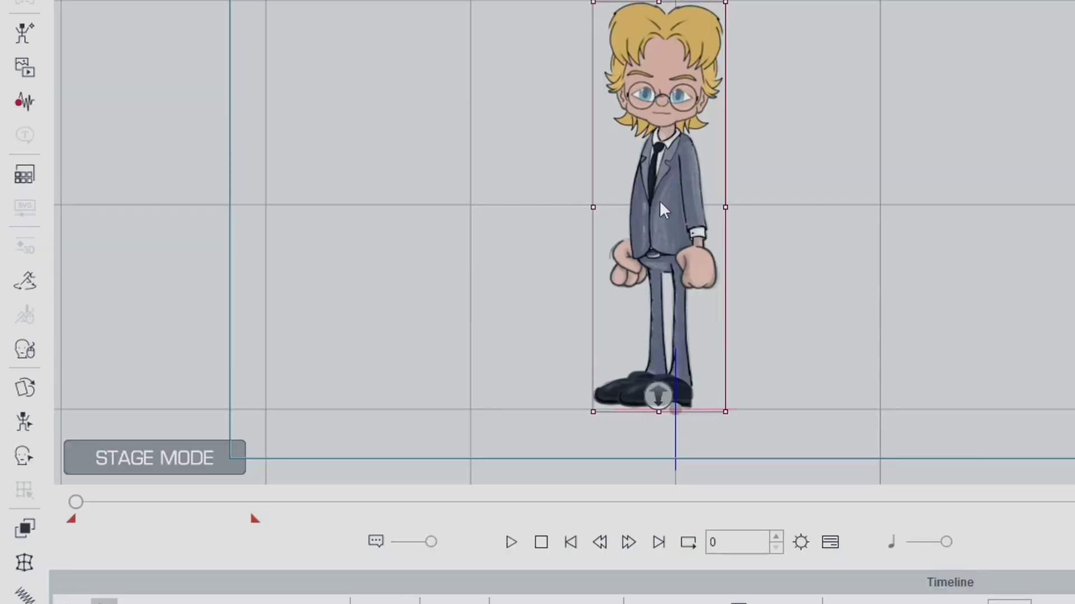
click(25, 415)
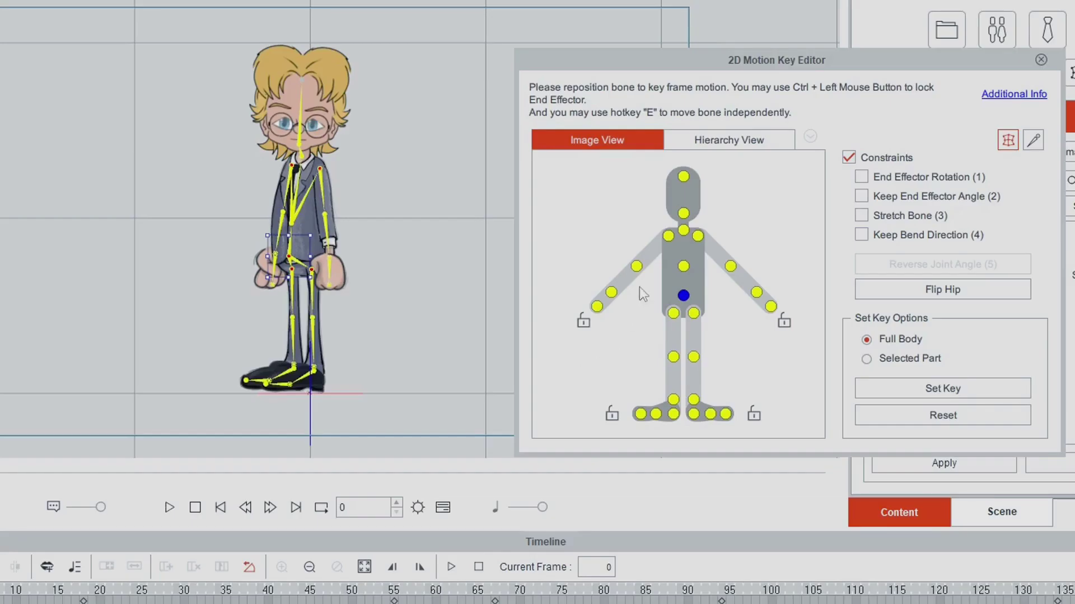
drag(699, 59, 589, 40)
click(817, 400)
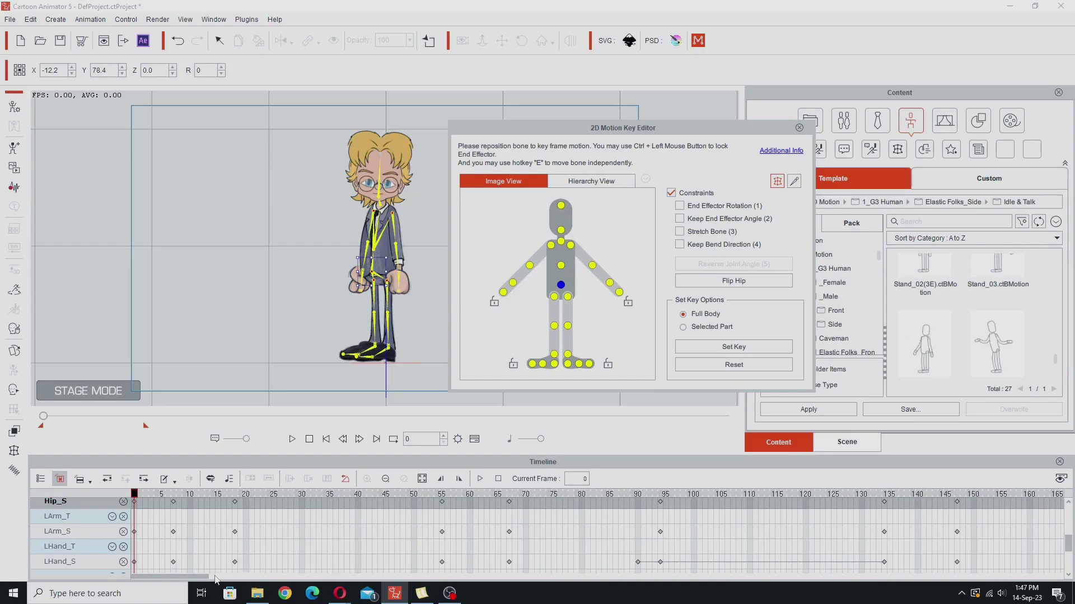
- Scrub the playhead between frames 233 and 280 across the Talk(2L) and Talk(3E) clips
drag(210, 577, 308, 603)
scroll(336, 532, up, 5)
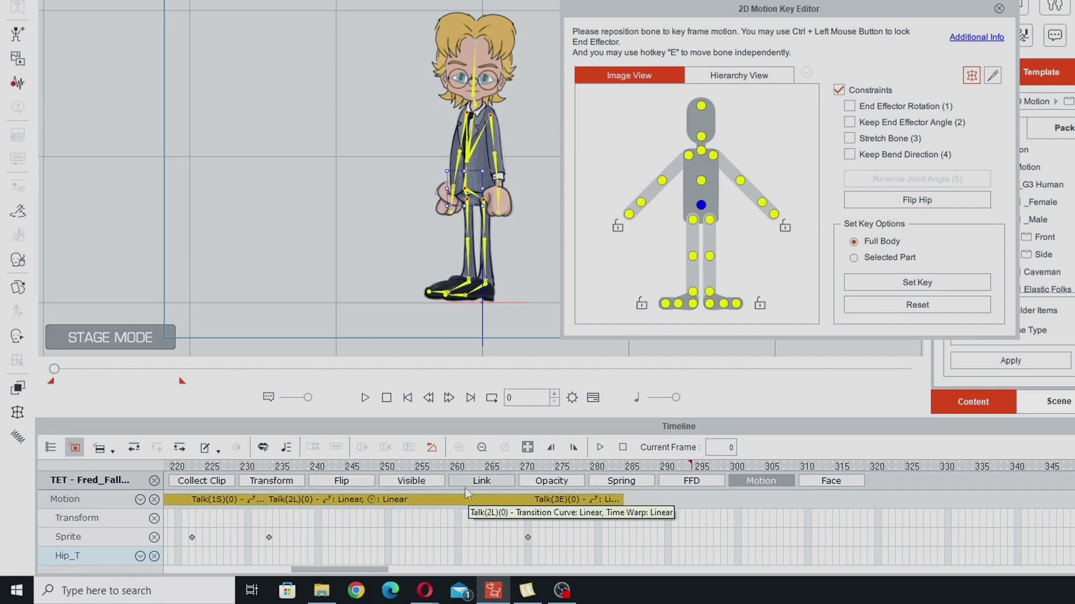
drag(401, 467, 437, 468)
drag(601, 15, 648, 14)
click(270, 467)
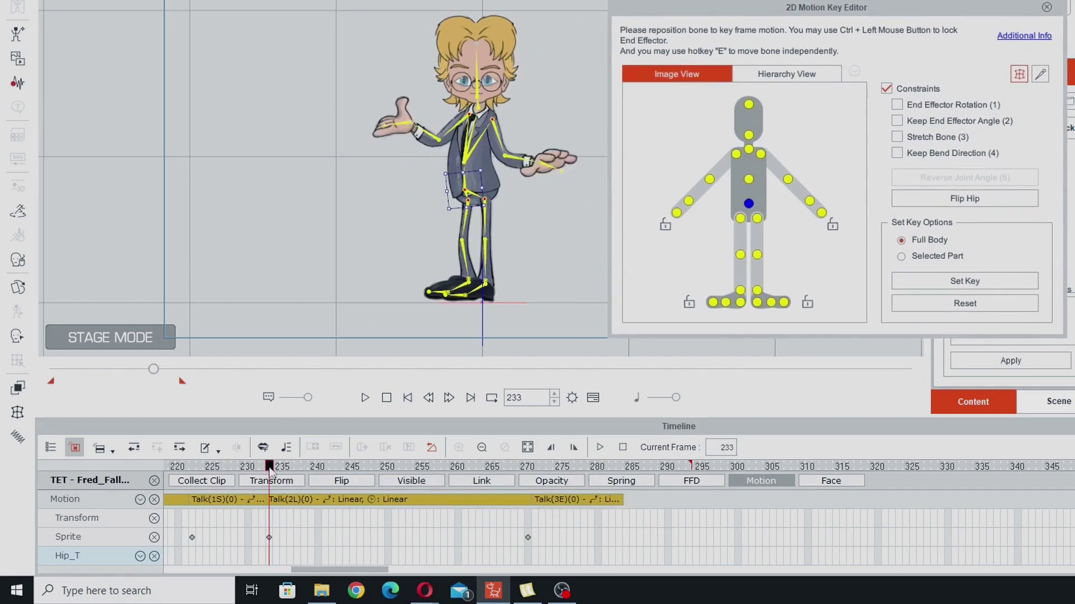
drag(274, 473, 529, 516)
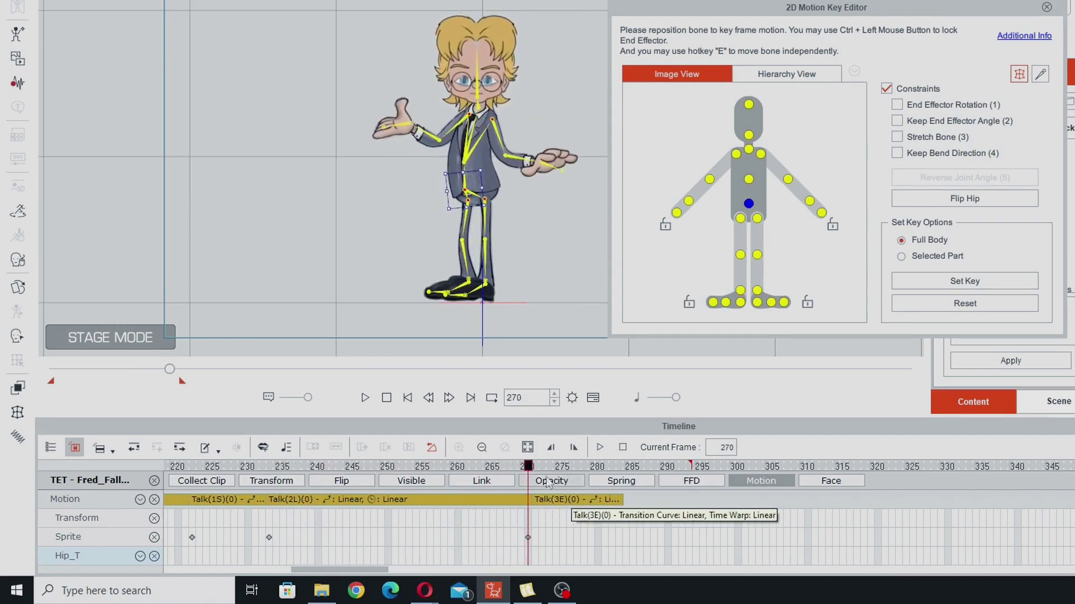
drag(529, 468, 800, 511)
- Move the Talk(3E) clip later and key a reset pose at frame 280
click(550, 503)
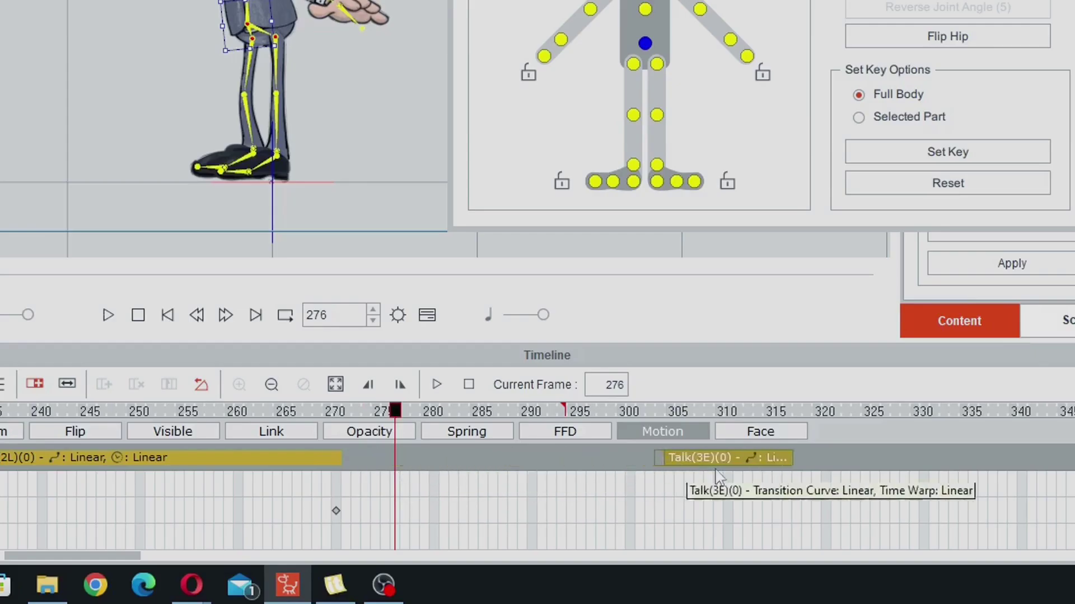
drag(720, 477, 796, 477)
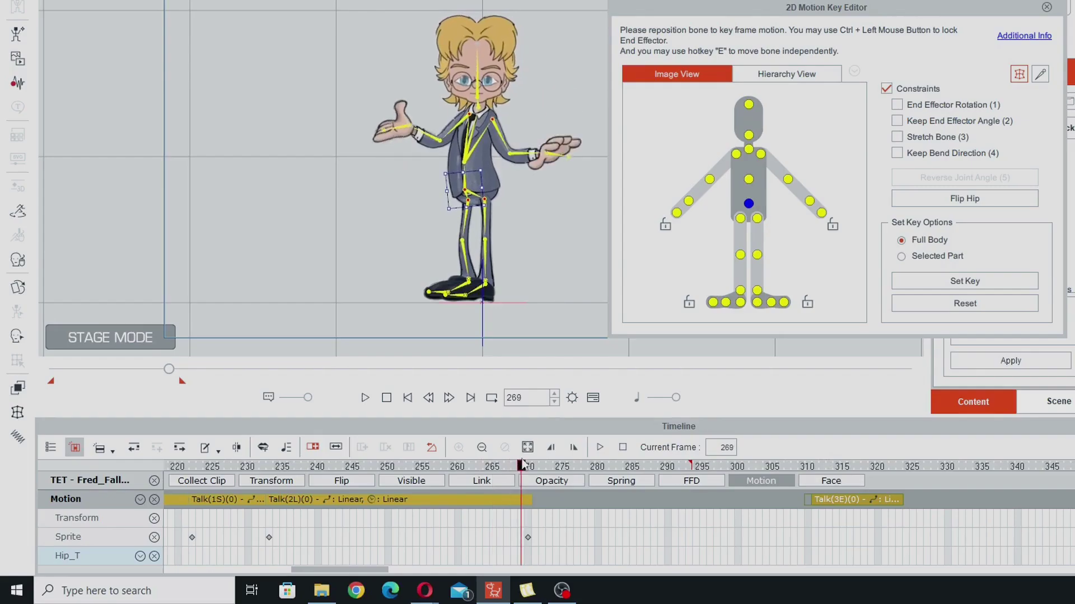
click(337, 408)
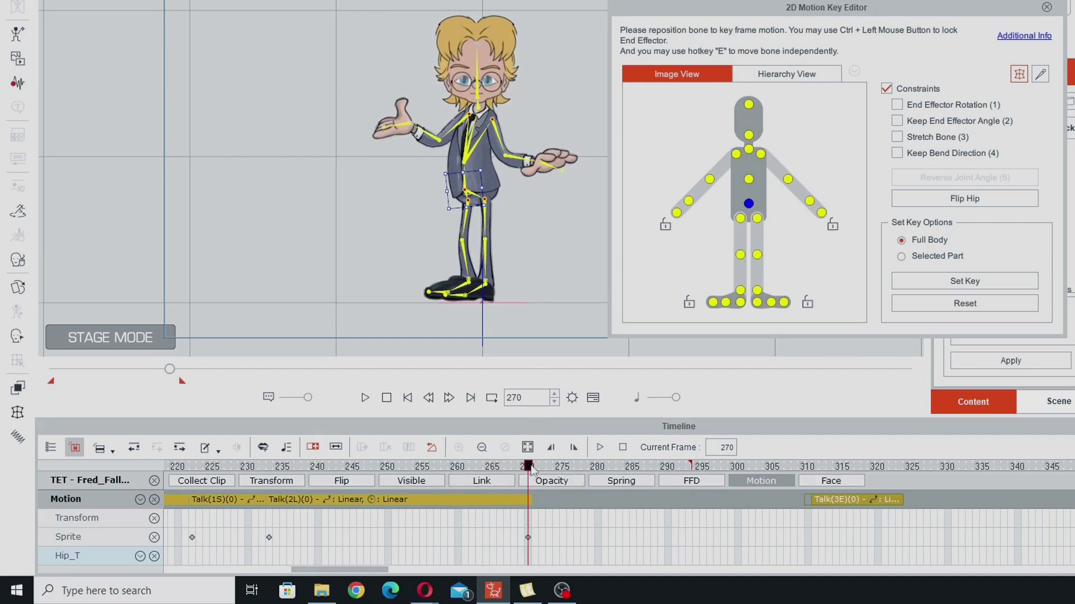
click(536, 466)
drag(535, 469, 613, 468)
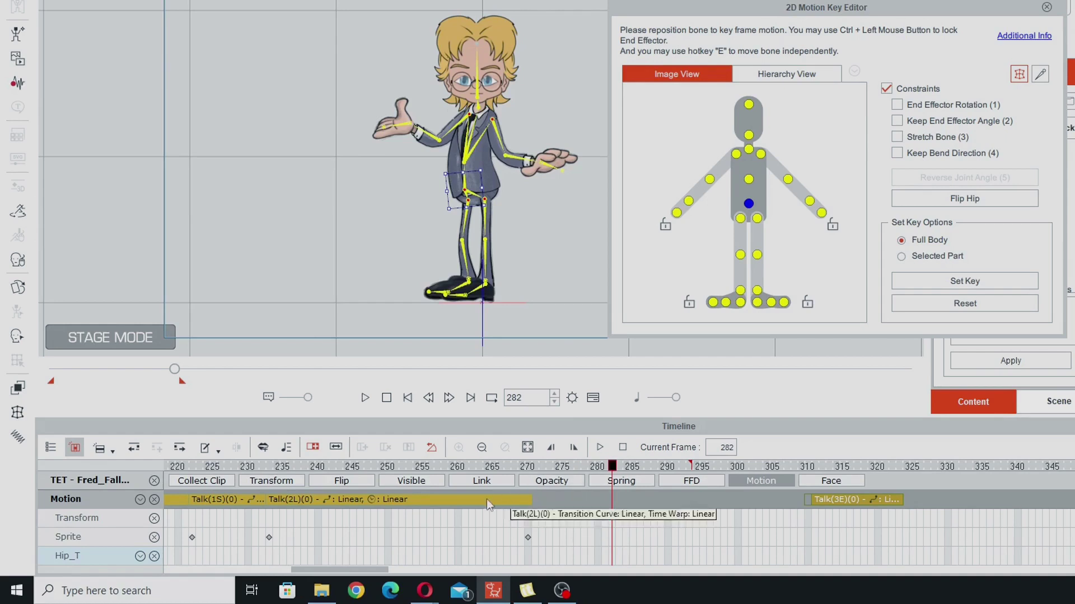
drag(611, 470, 602, 470)
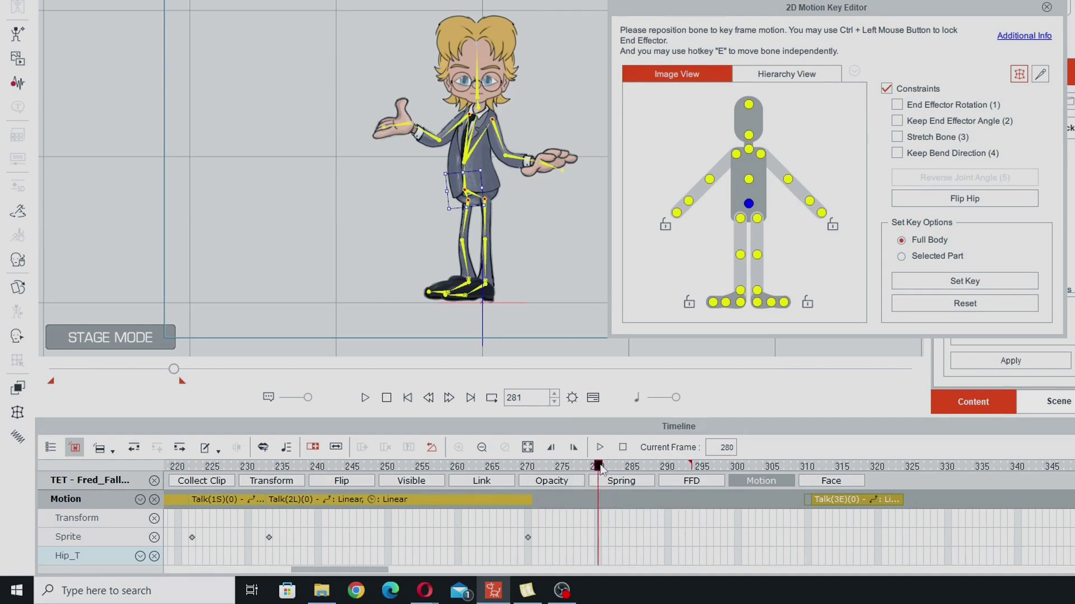
click(956, 309)
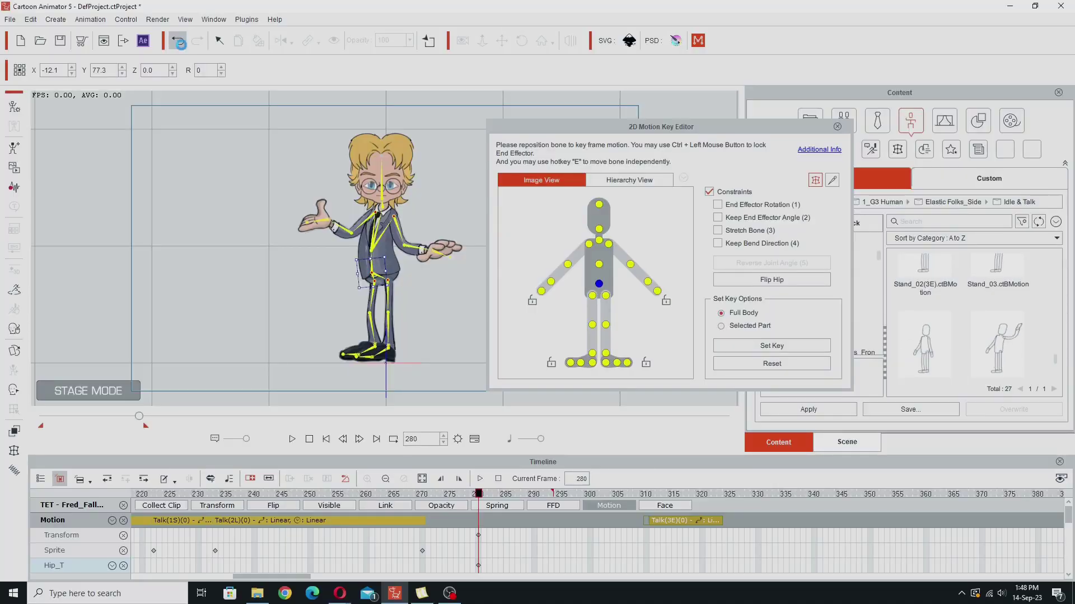
- At frame 280, drag the hand bones to raise the arms into a gesture
scroll(543, 543, down, 3)
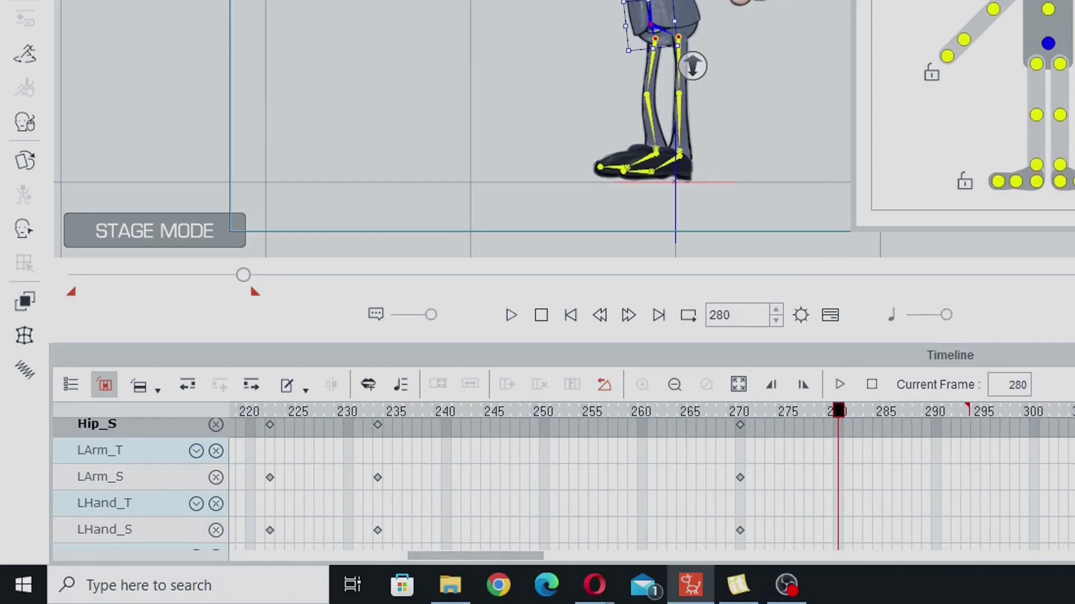
scroll(543, 484, up, 3)
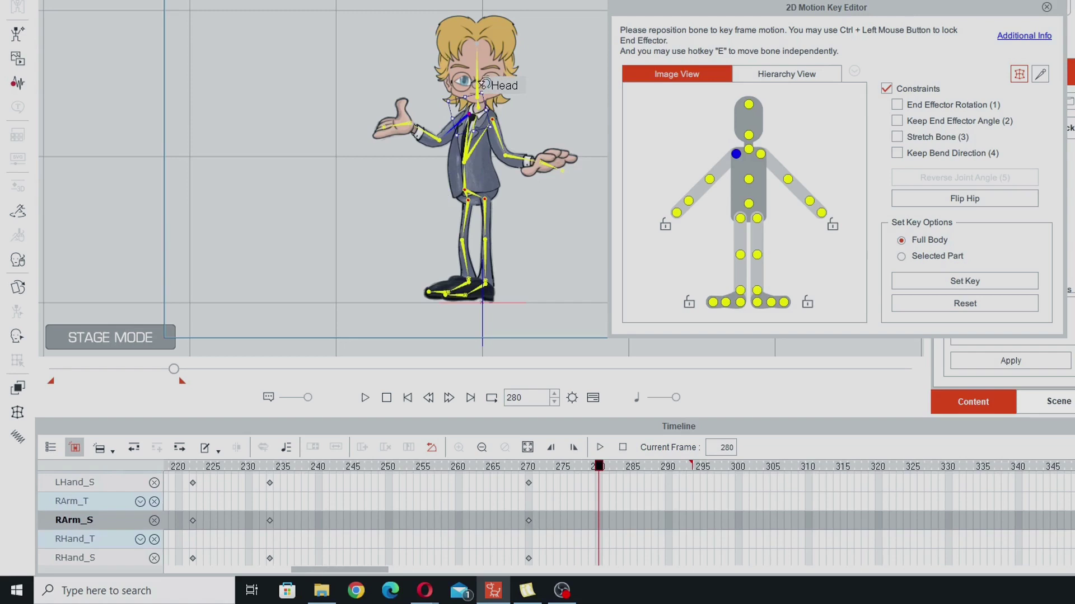
drag(455, 127, 459, 108)
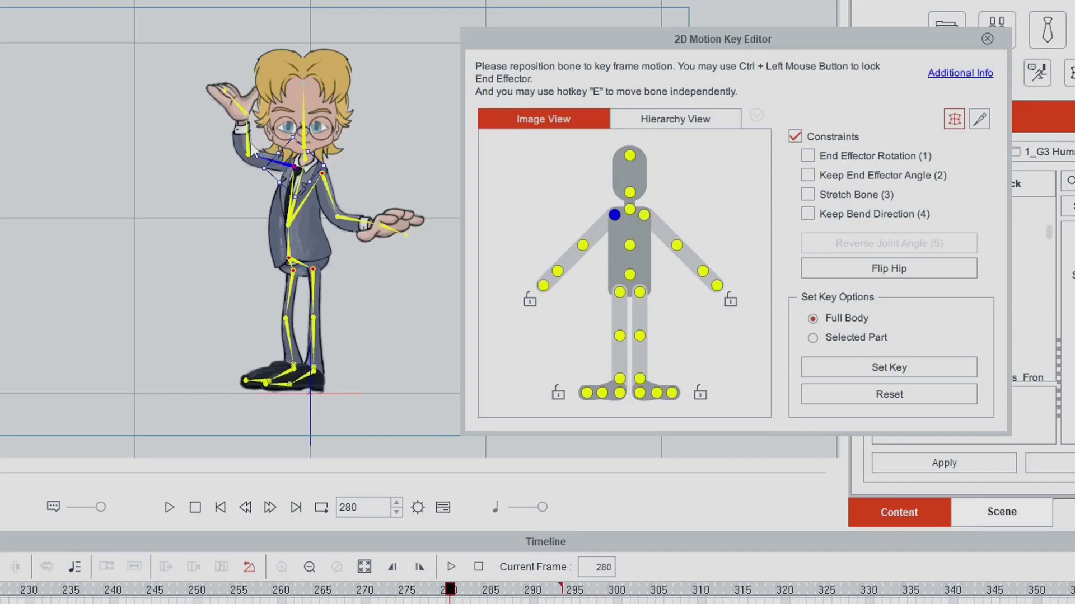
click(238, 107)
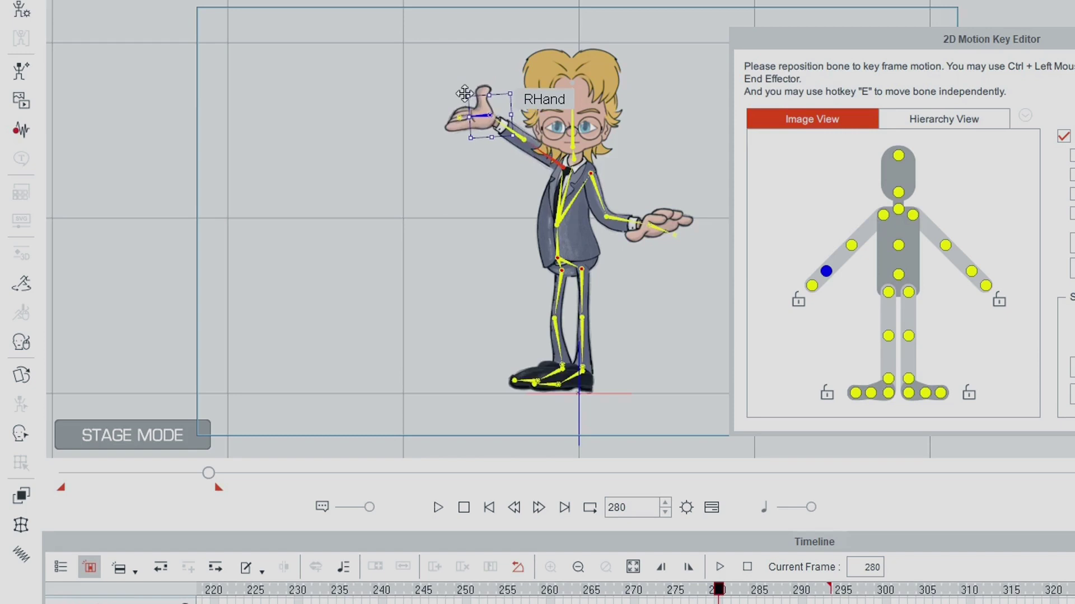
click(651, 224)
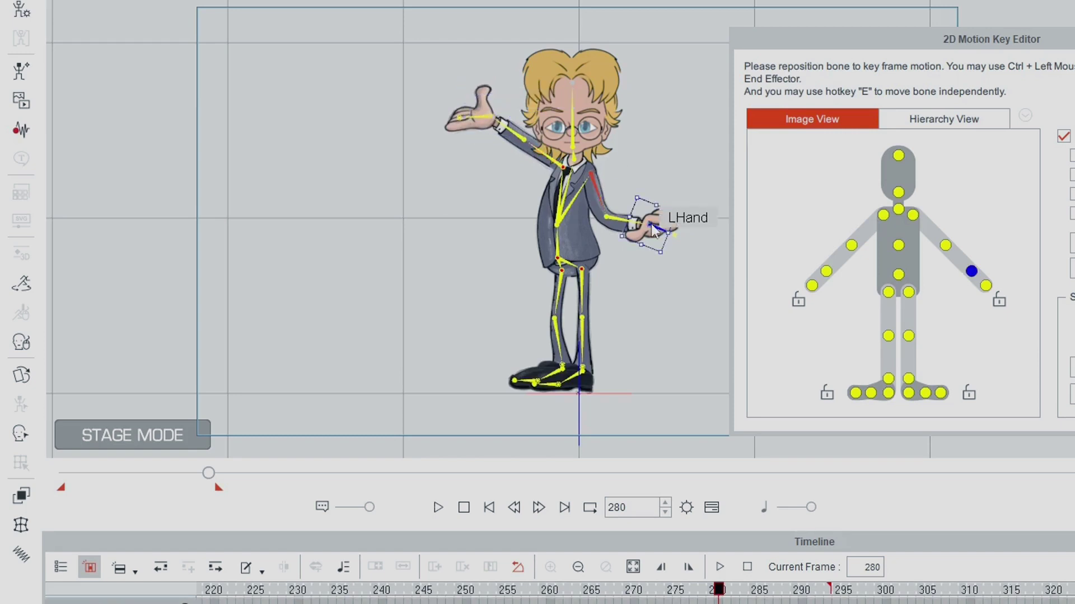
drag(655, 223, 688, 140)
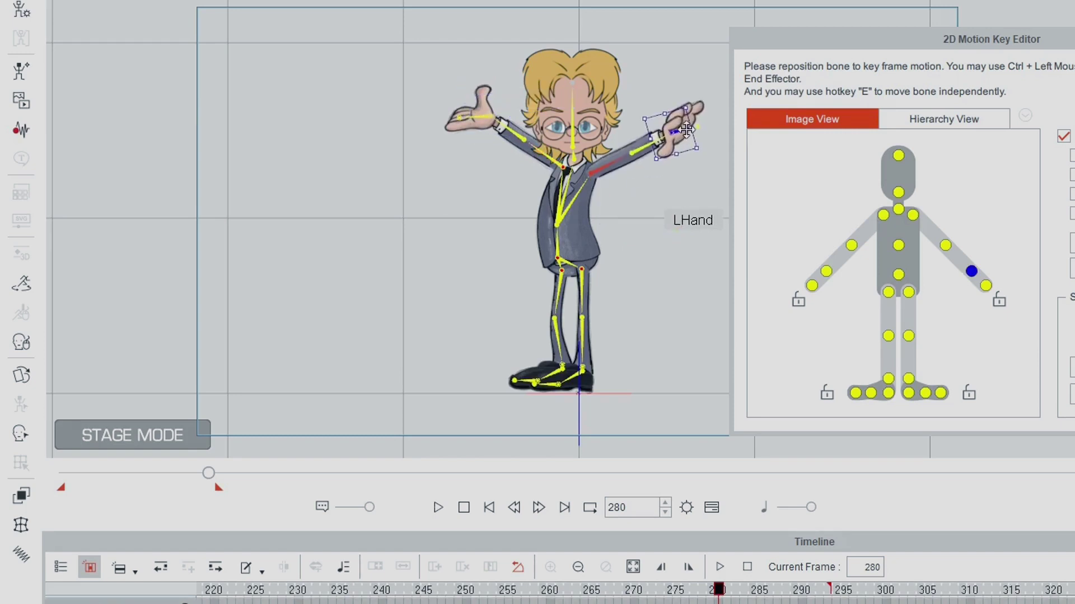
- Preview around frame 280 and reset the raised arm to a lowered pose
drag(718, 599, 620, 603)
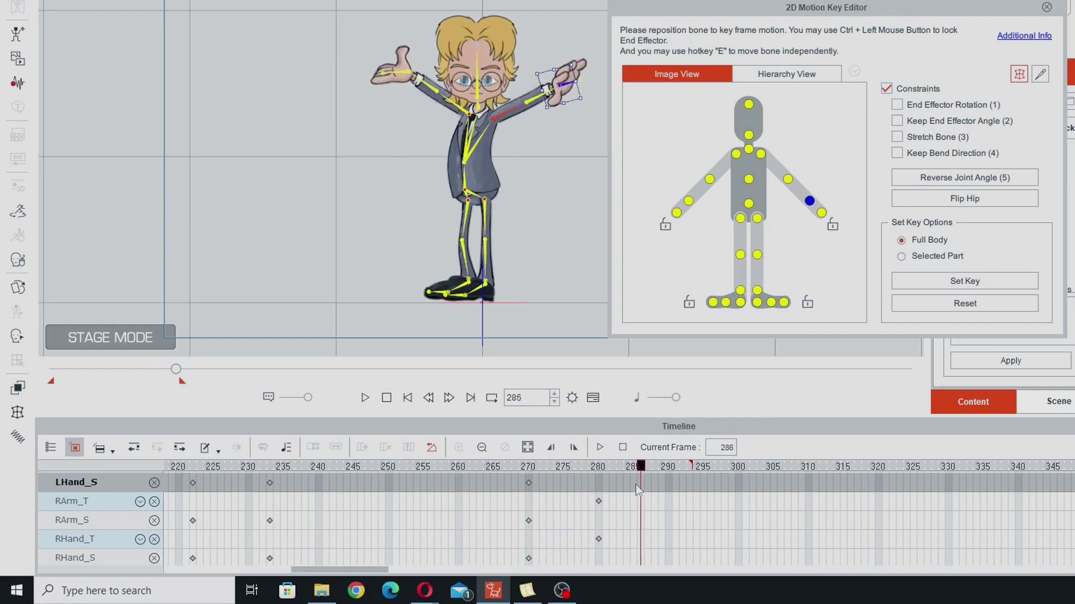
drag(519, 480, 598, 486)
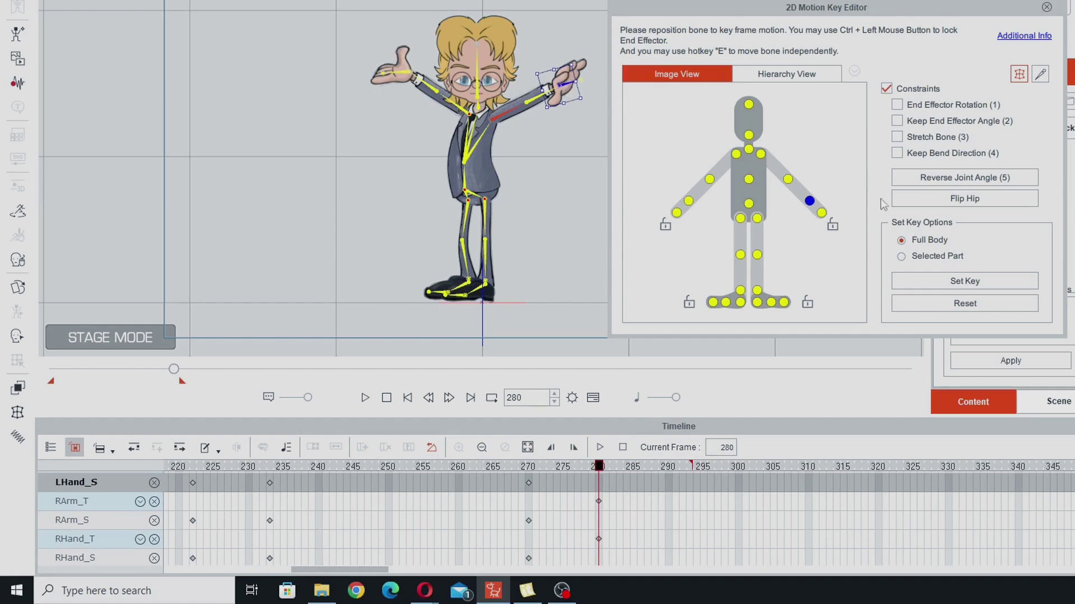
click(960, 305)
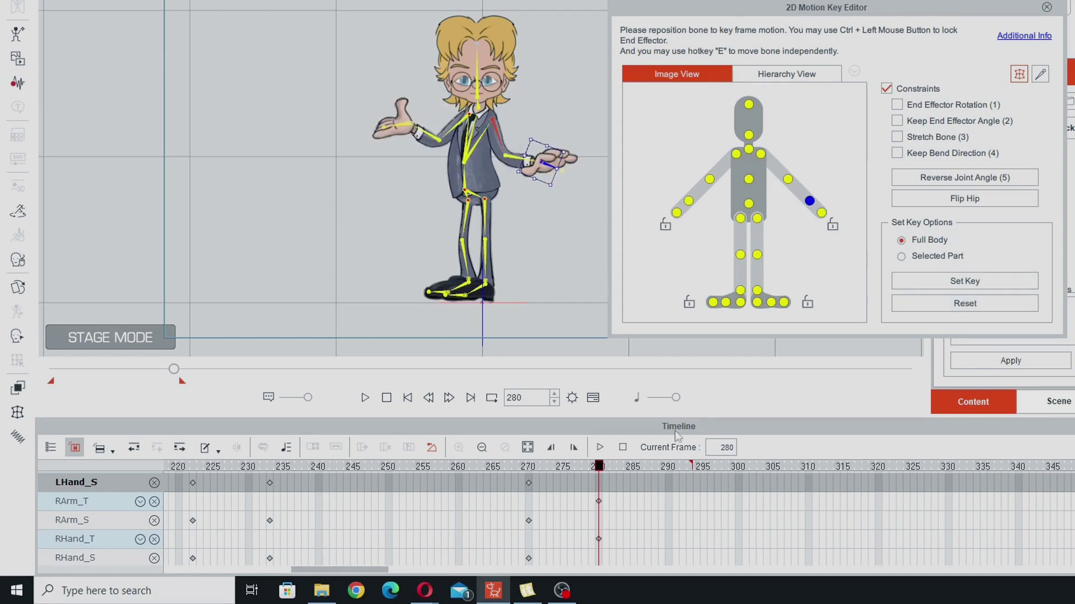
scroll(556, 521, up, 5)
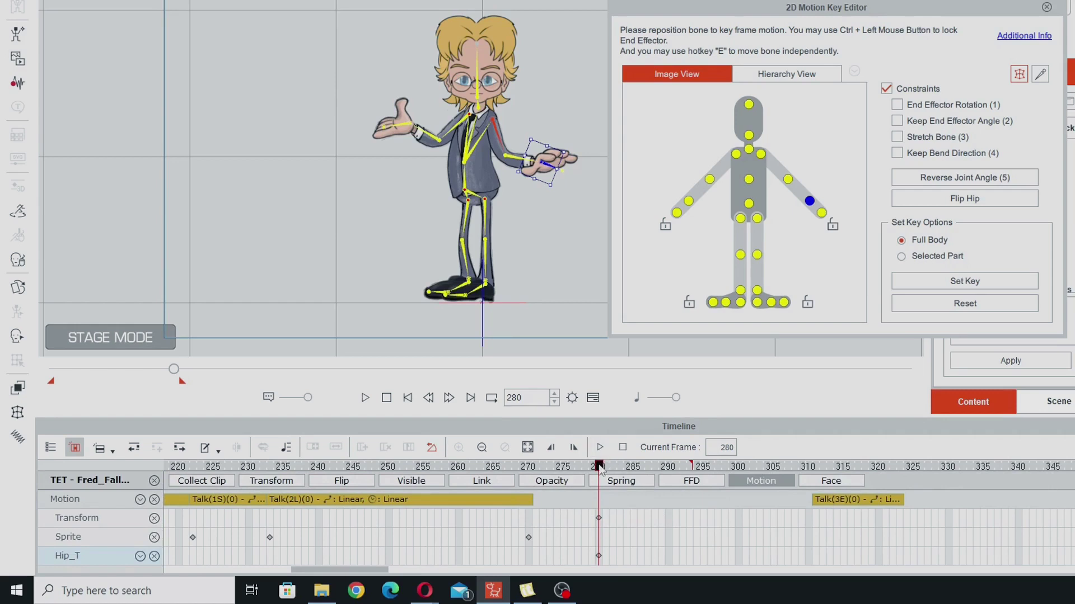
drag(598, 466, 532, 474)
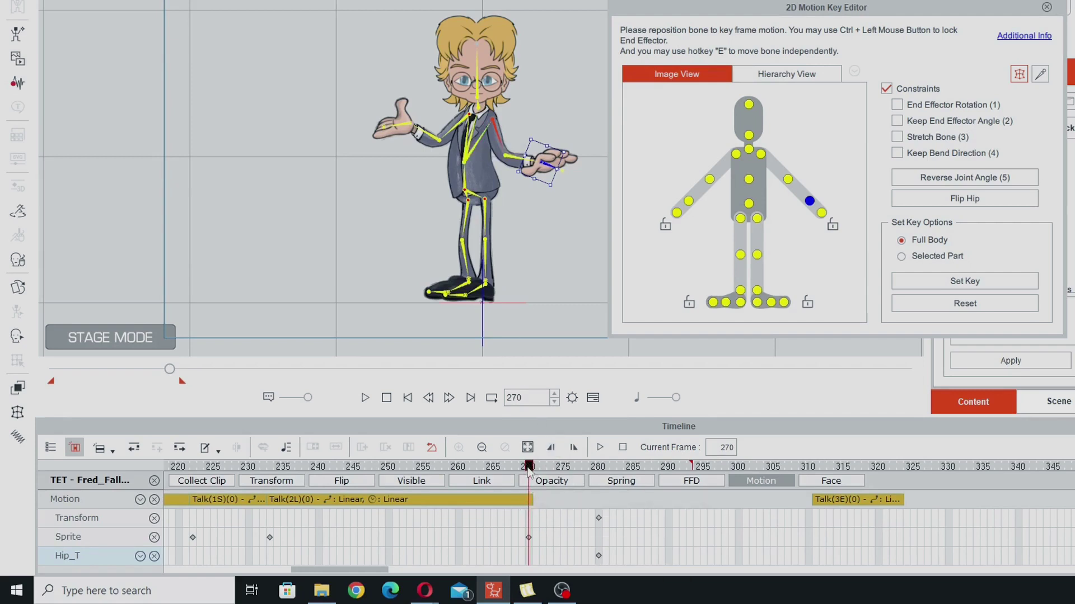
- At frame 250, lower Fred's right hand to his side and raise the other
drag(532, 482, 391, 502)
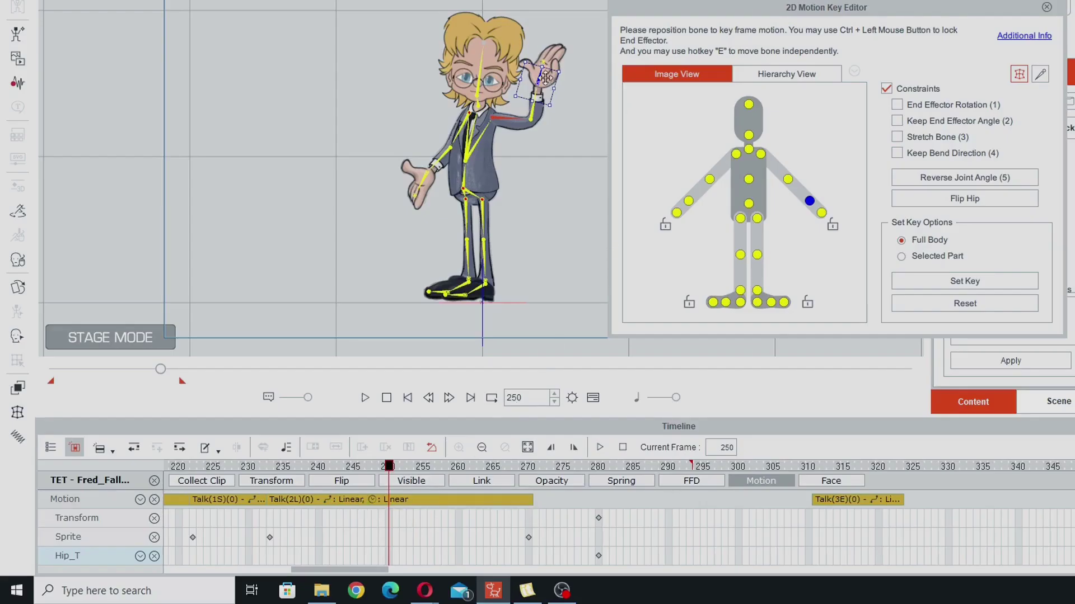
drag(546, 77, 558, 197)
drag(419, 179, 390, 90)
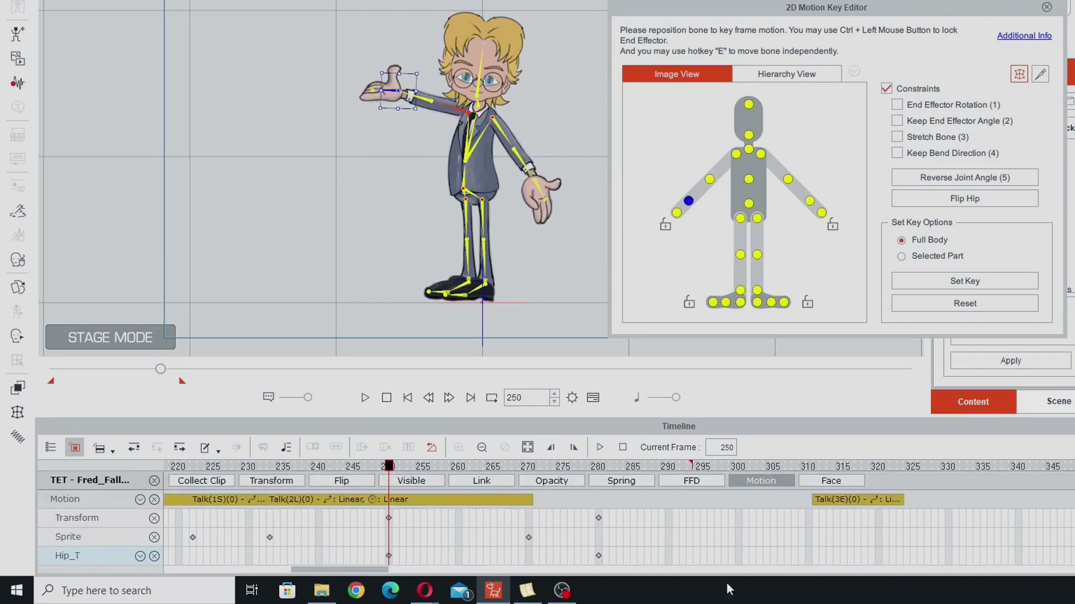
- Preview the motion between frames 240 and 283, resetting the pose once
drag(318, 467, 388, 496)
click(965, 304)
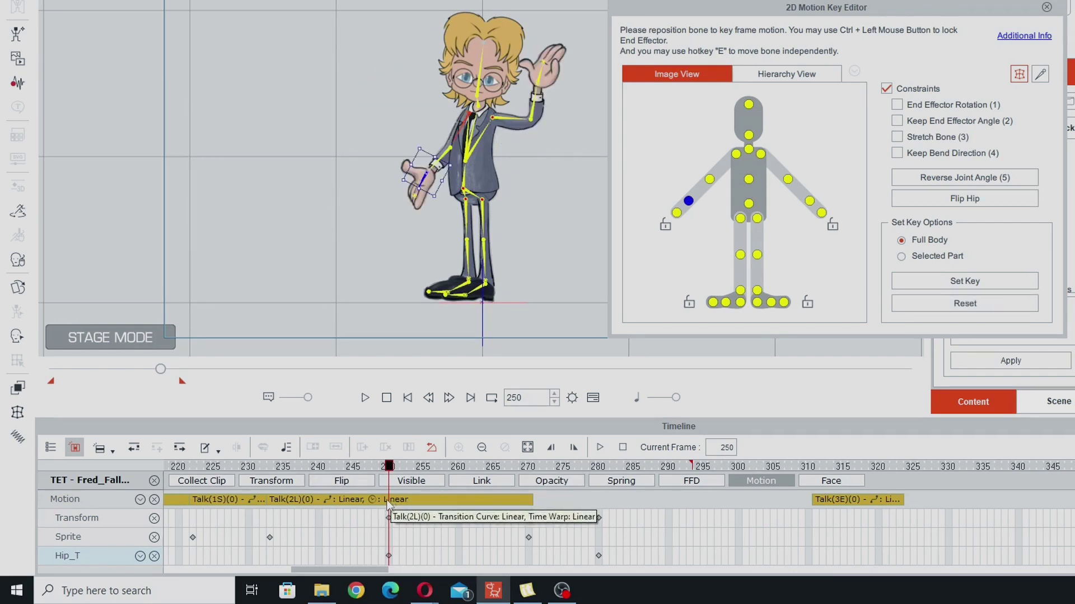
drag(390, 472, 446, 503)
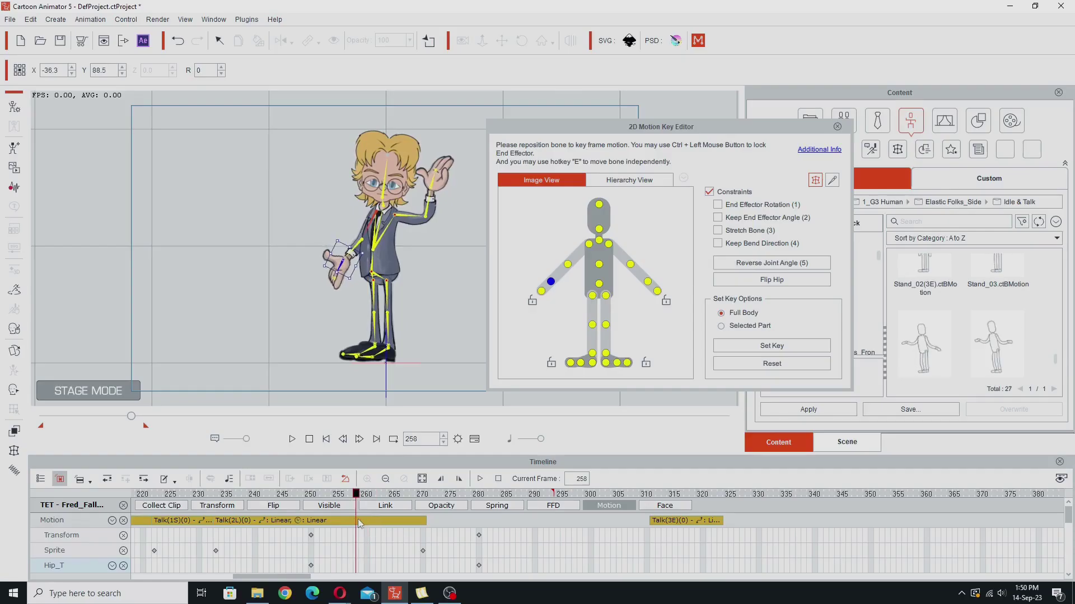
drag(359, 523, 721, 538)
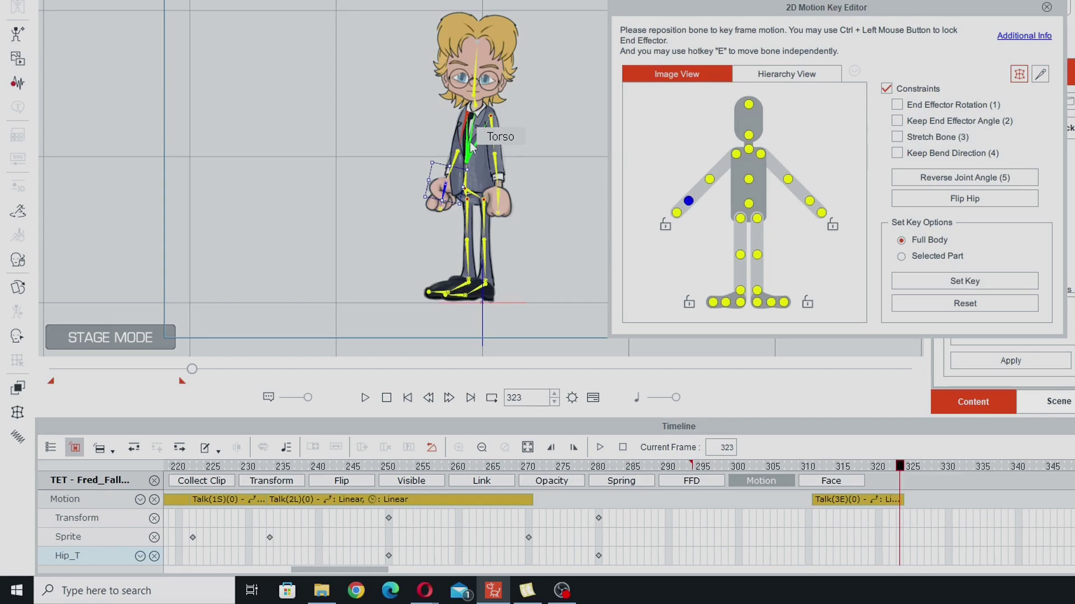
drag(900, 466, 583, 464)
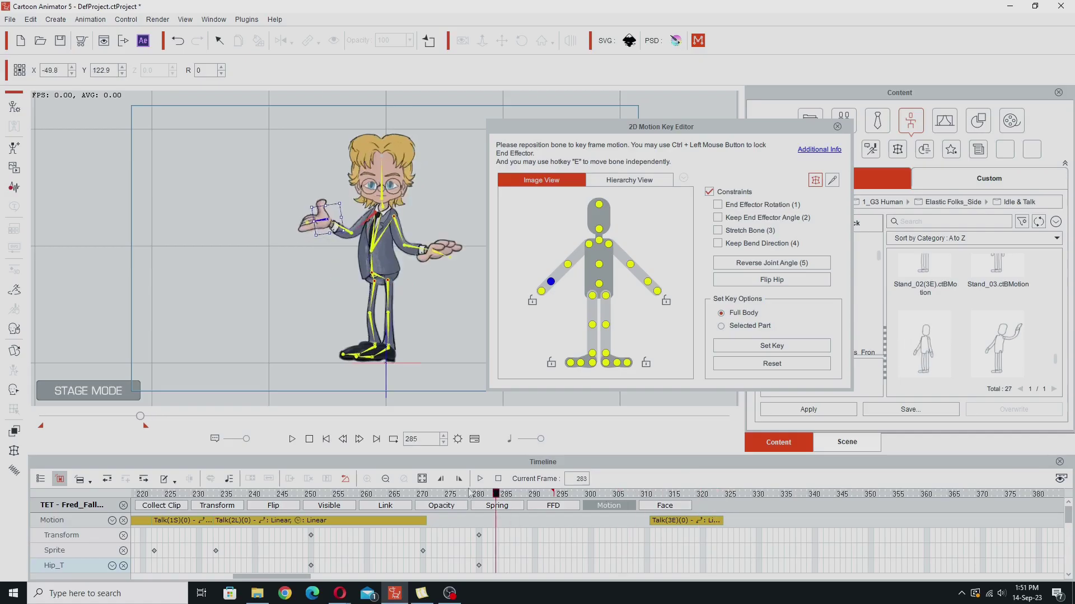
- Jump the playhead back to frame 280
click(479, 494)
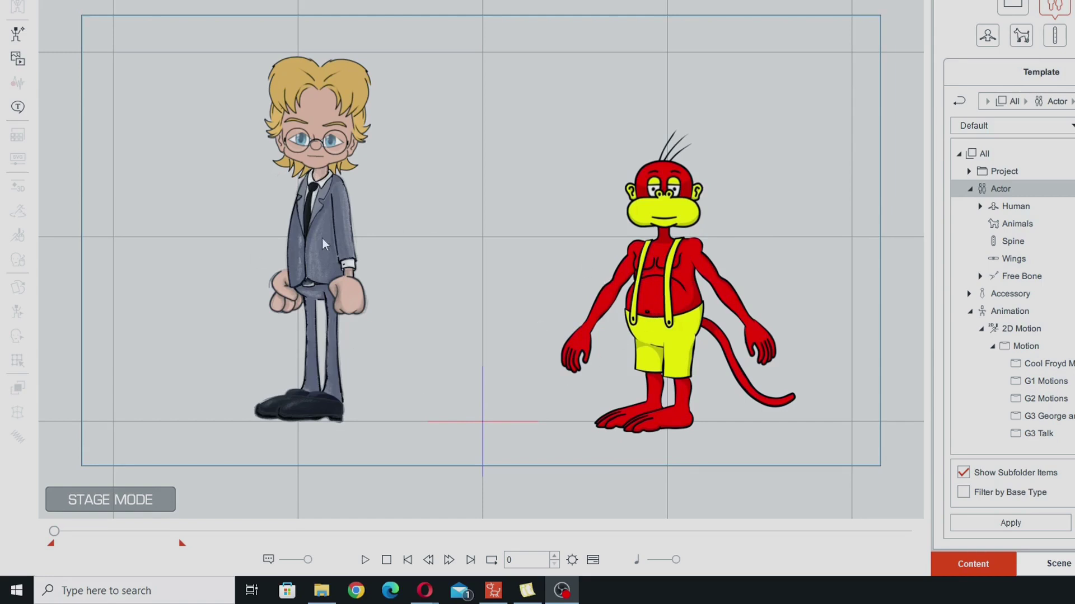
- Play and rewind the animation, then show the timeline with Fred's motion tracks
click(365, 561)
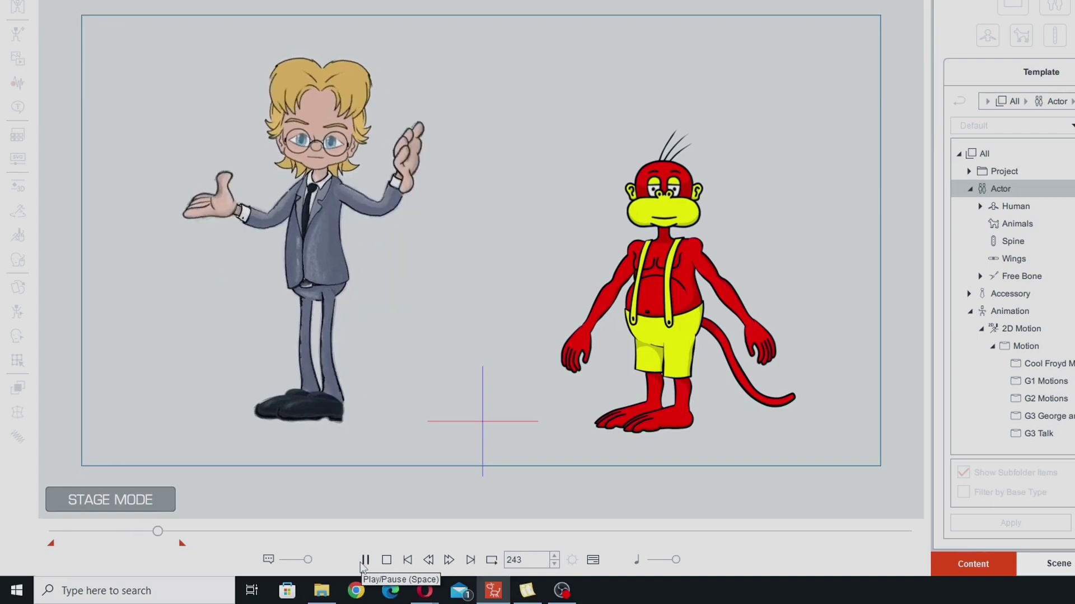
click(363, 562)
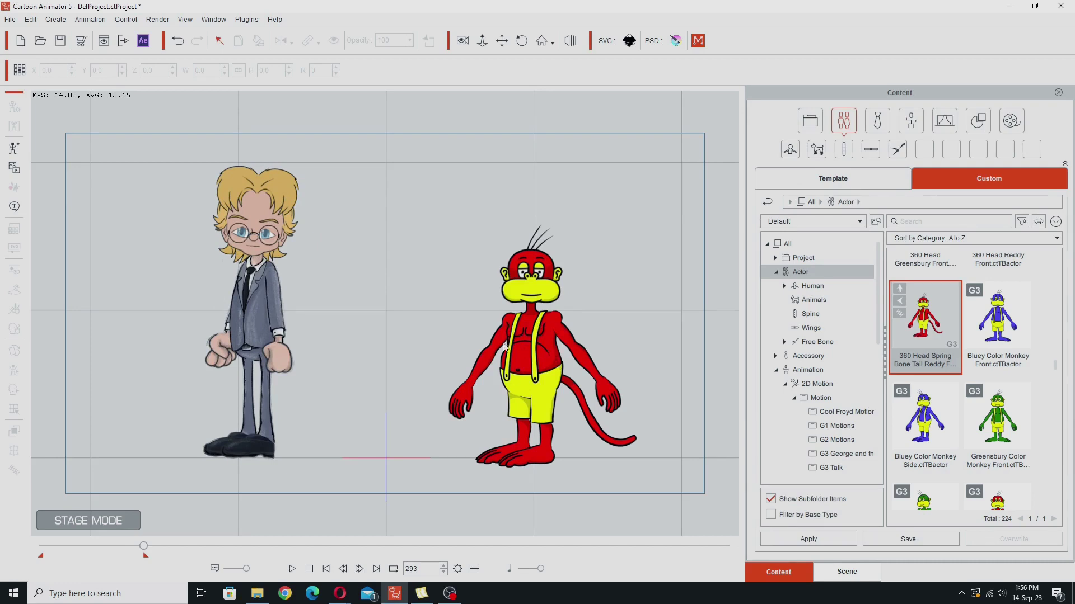
click(343, 569)
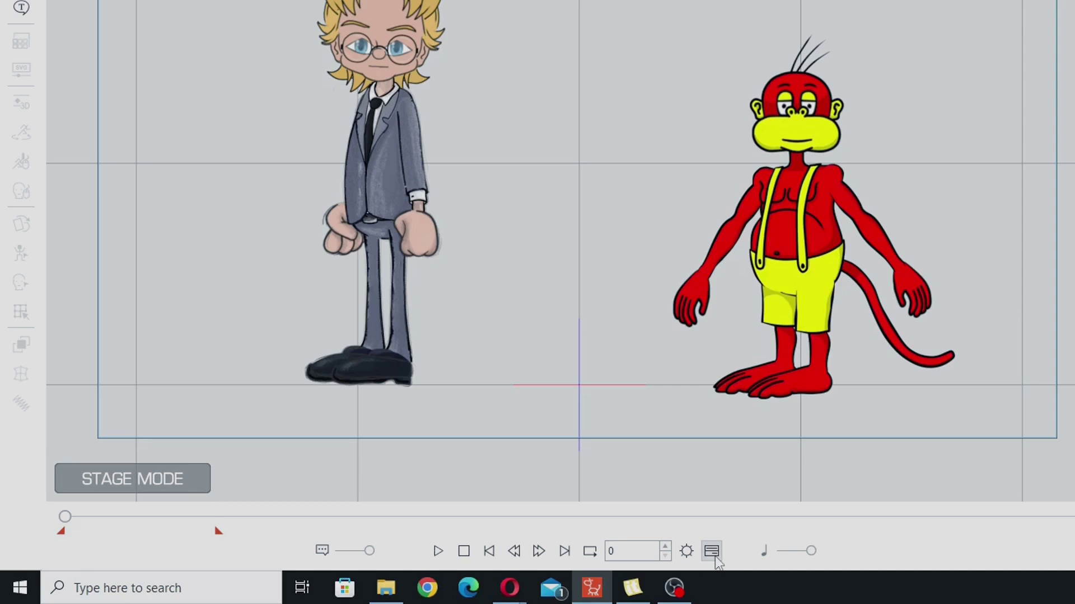
click(714, 556)
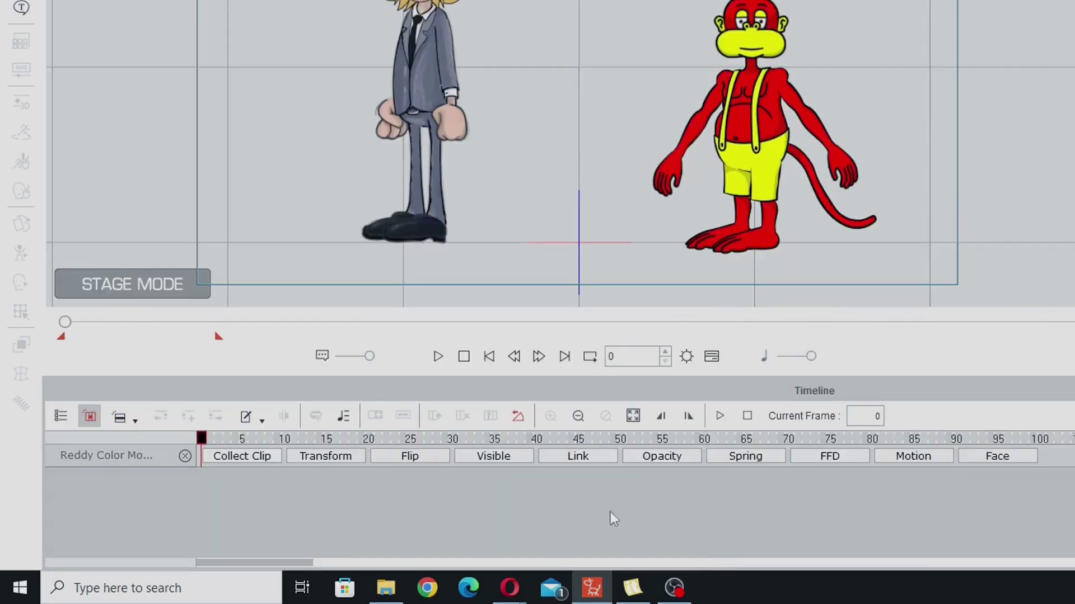
click(438, 62)
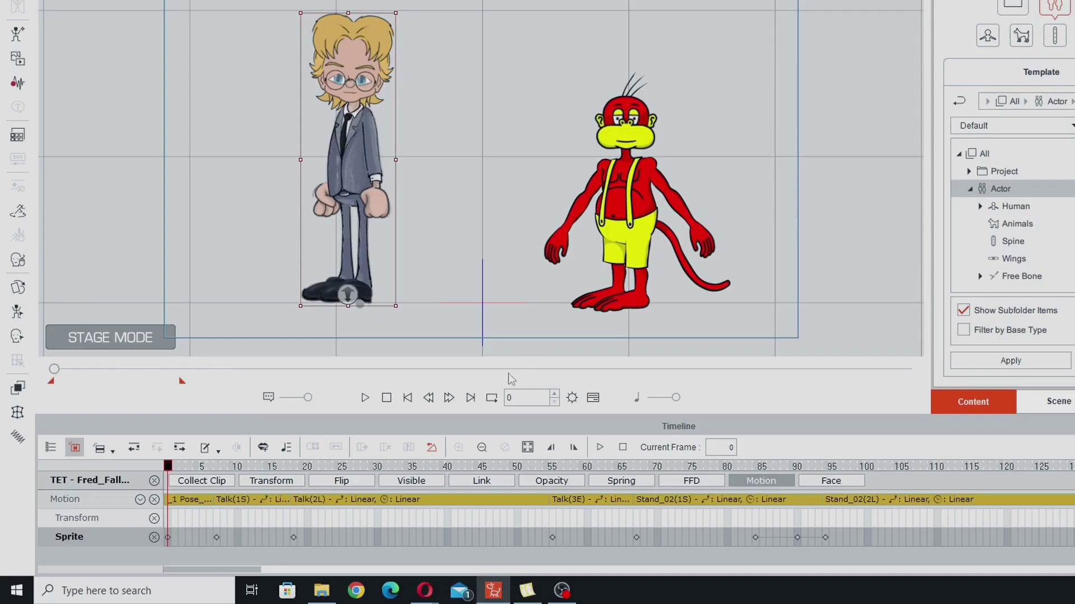
drag(168, 469, 257, 500)
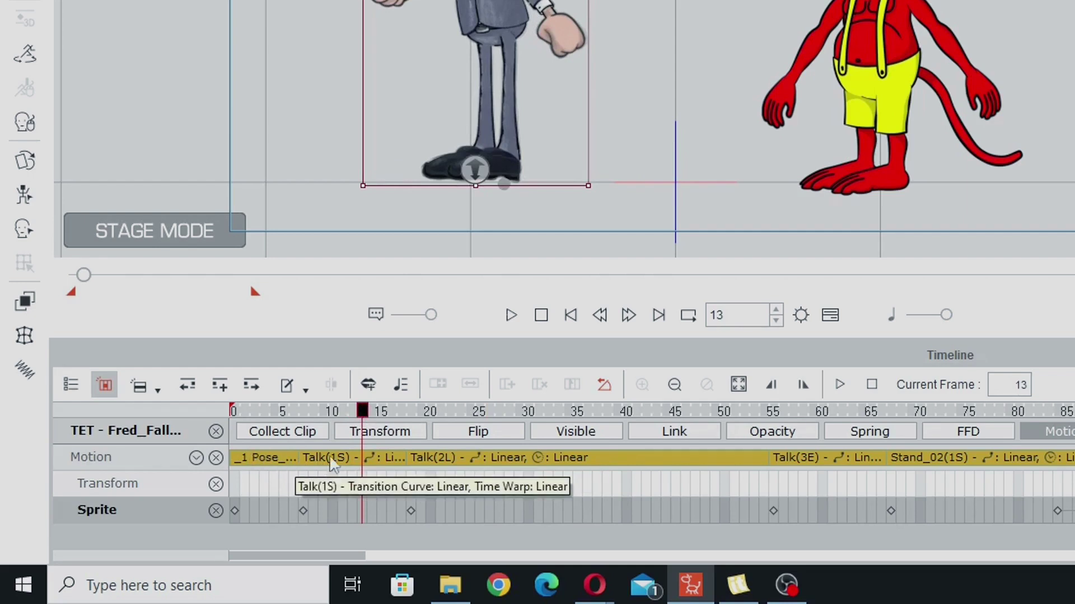
- Set the play range to frames 12–35 and play it back
drag(363, 412, 712, 456)
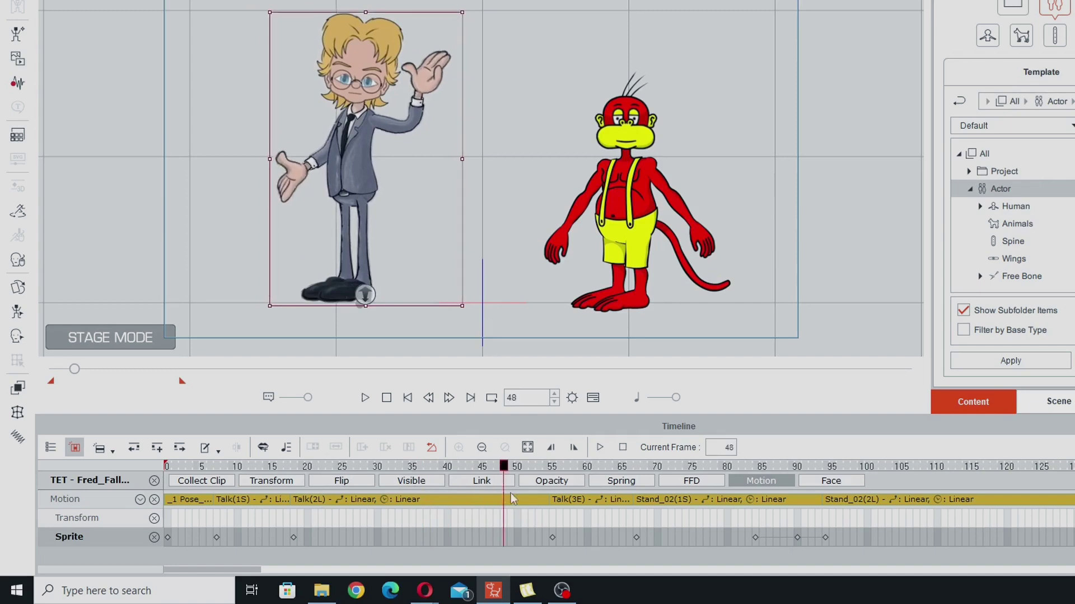
drag(511, 497, 250, 478)
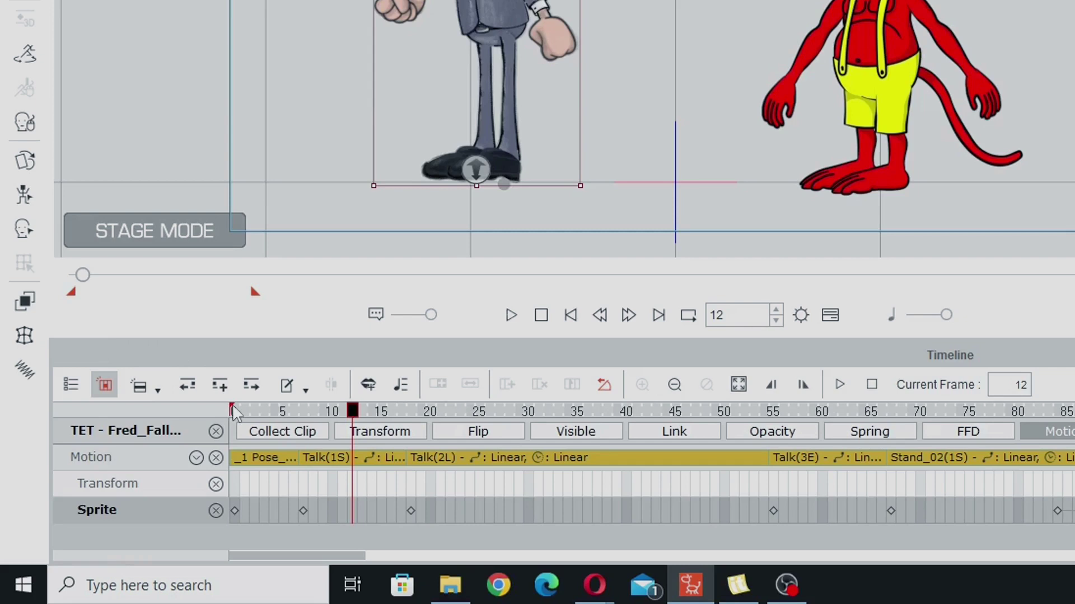
drag(235, 414, 356, 421)
key(space)
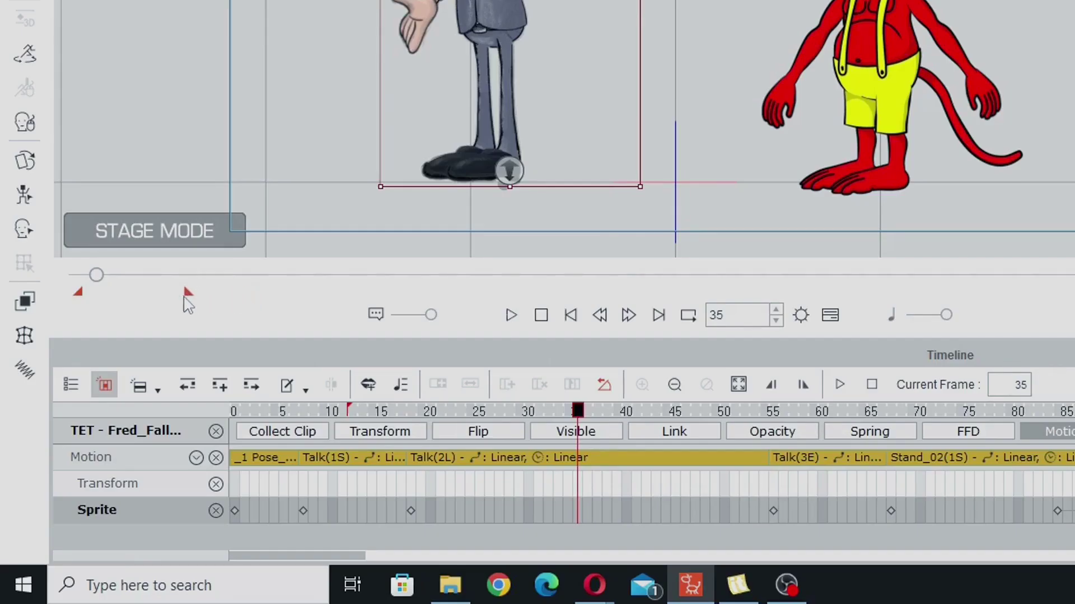
drag(163, 296, 103, 296)
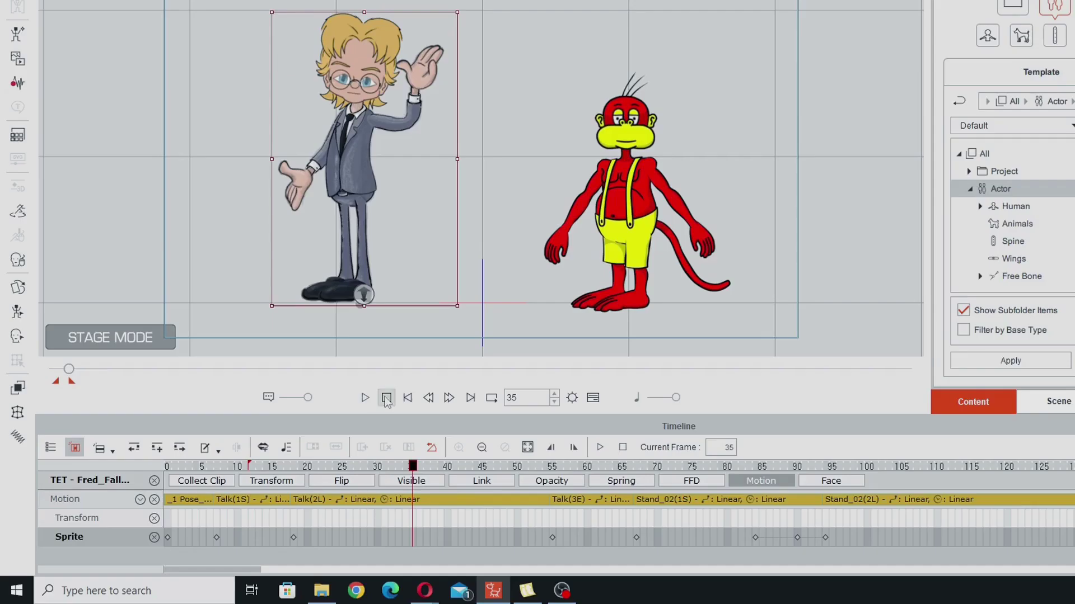
click(510, 316)
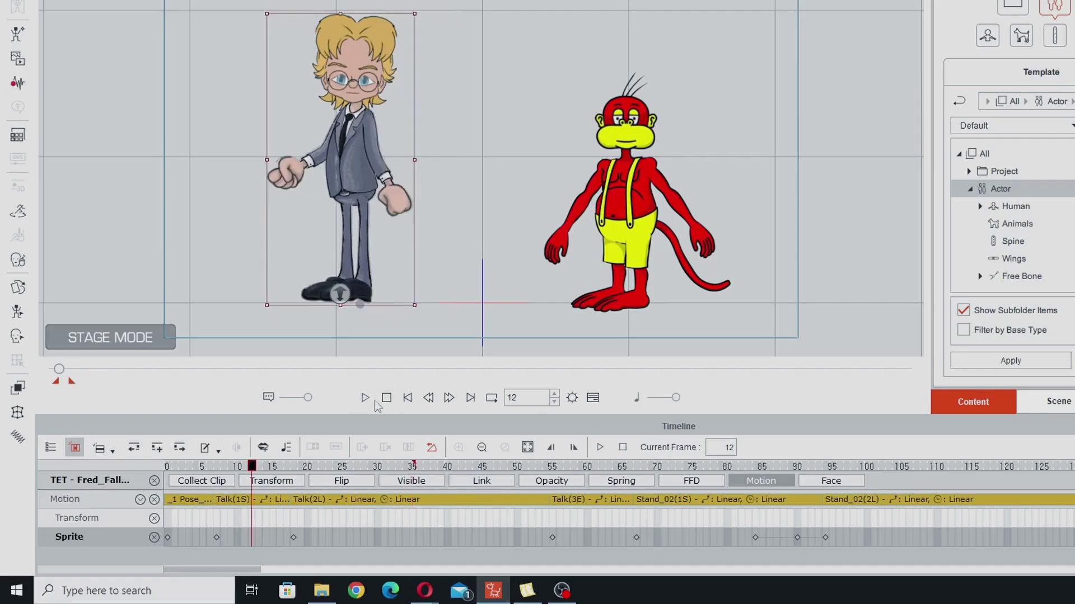
click(365, 398)
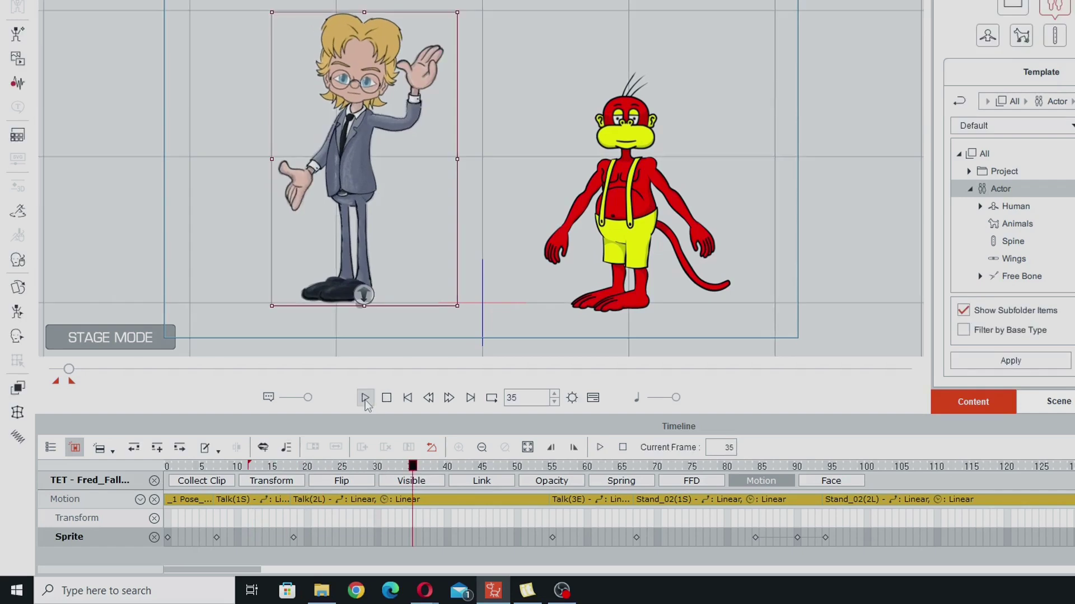
click(365, 398)
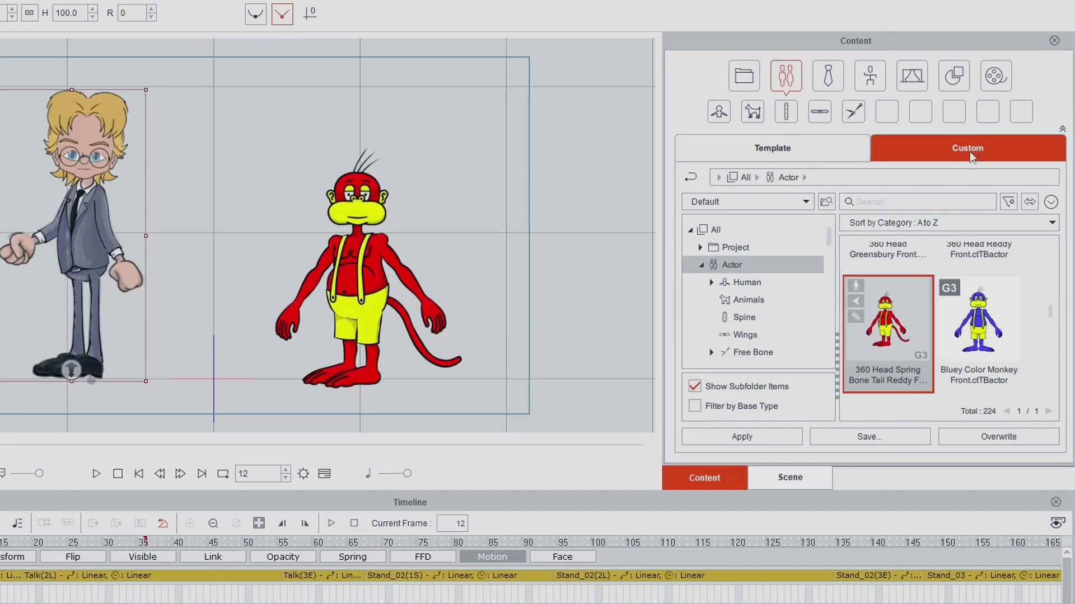
- Create a 'Demo Motions' subfolder under 2D Motion in the custom Animation library and open it
click(877, 79)
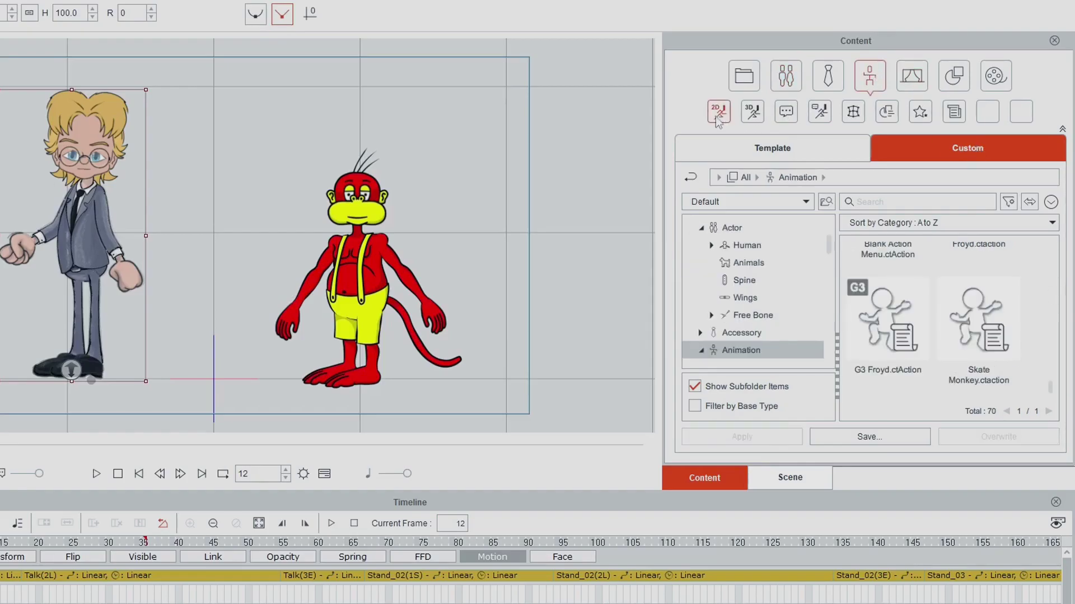
click(718, 115)
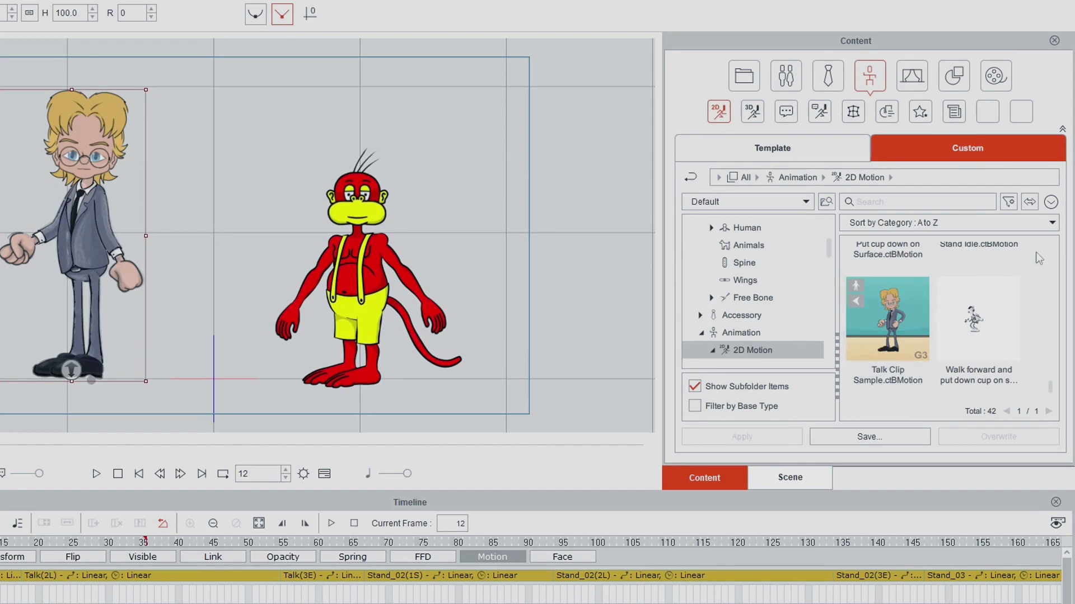
right_click(753, 351)
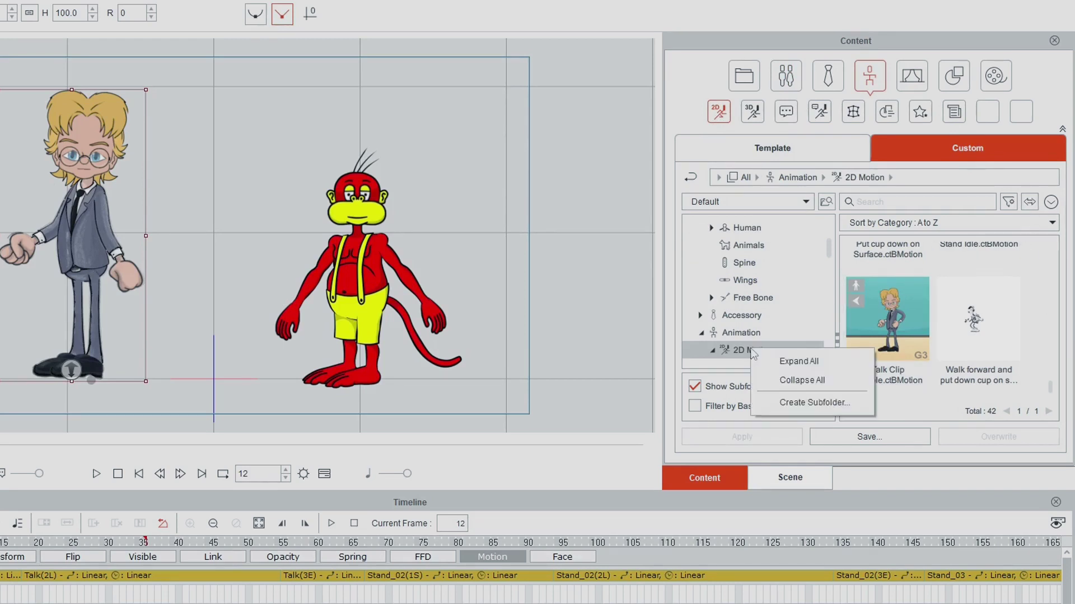
click(795, 404)
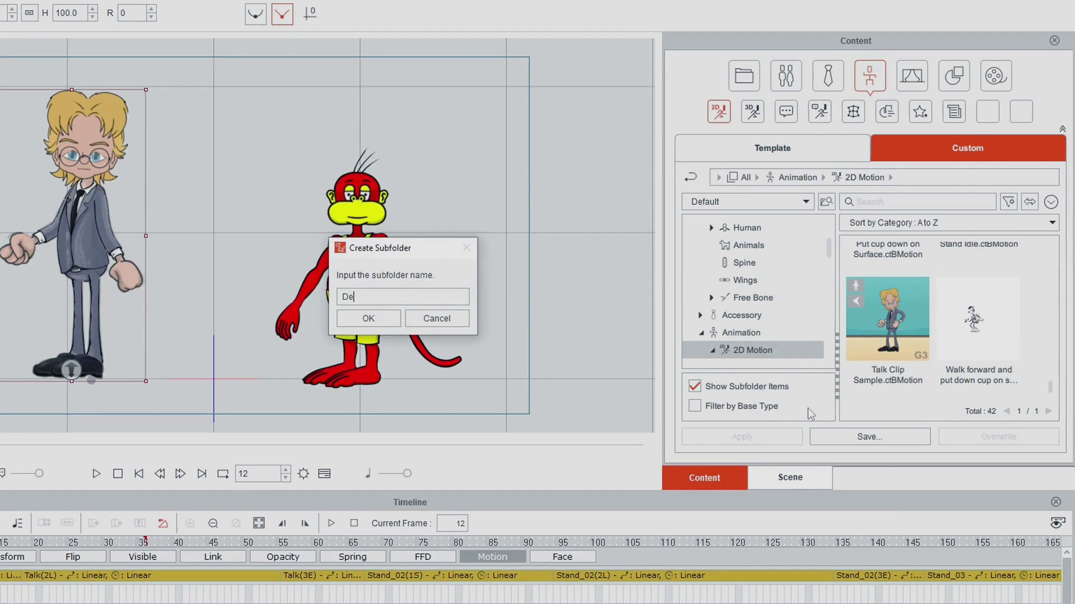
text(Demo Motions)
key(Return)
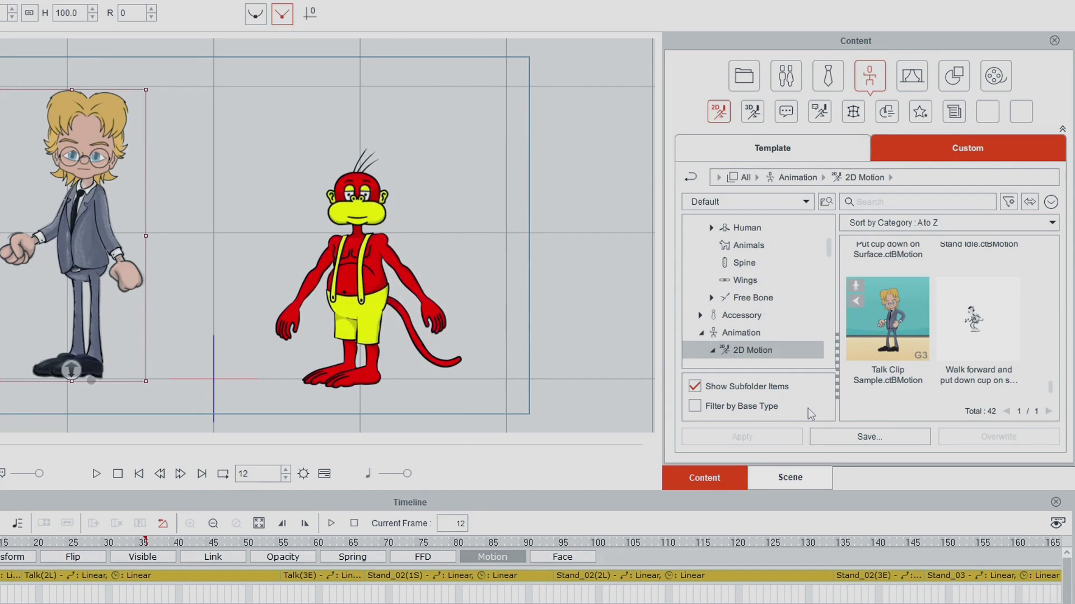
scroll(828, 247, down, 2)
click(750, 325)
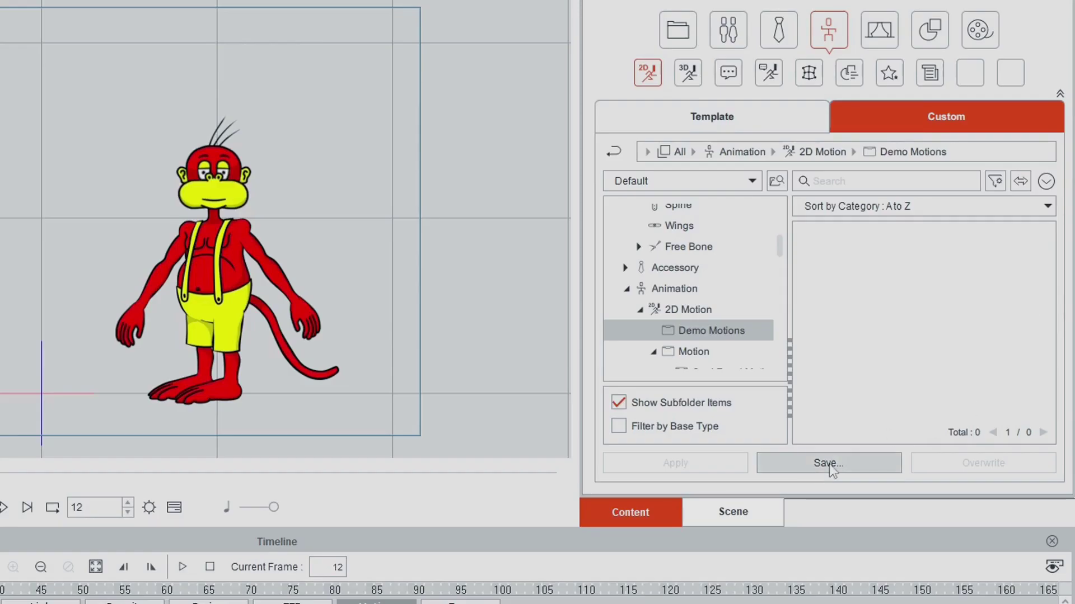
- Save the current motion as '01 Raise Arms' in Demo Motions and capture its thumbnail
click(828, 463)
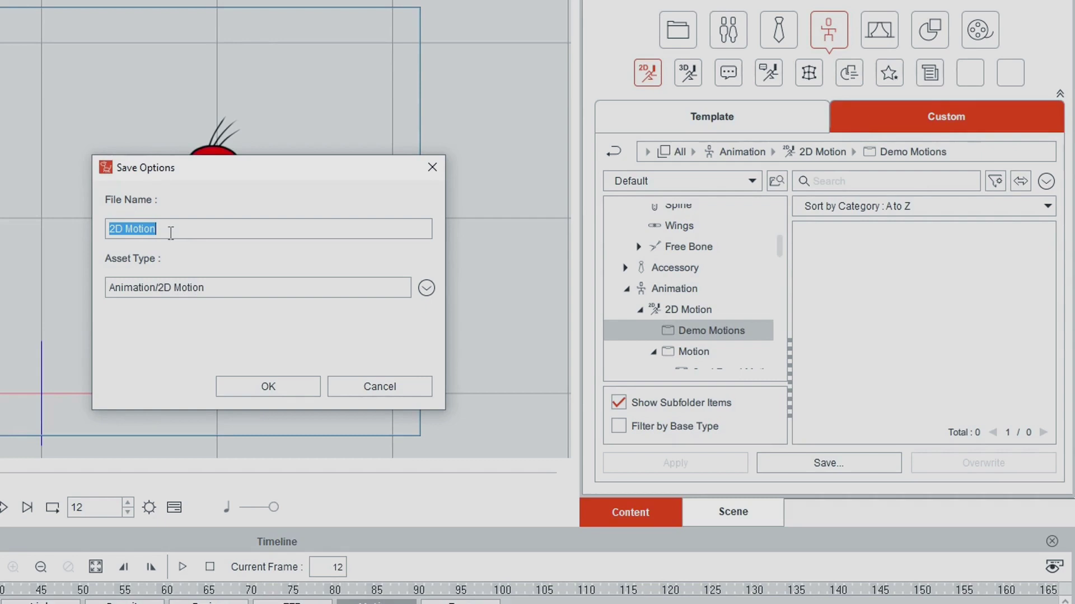
text(01 Raise Arms)
key(Return)
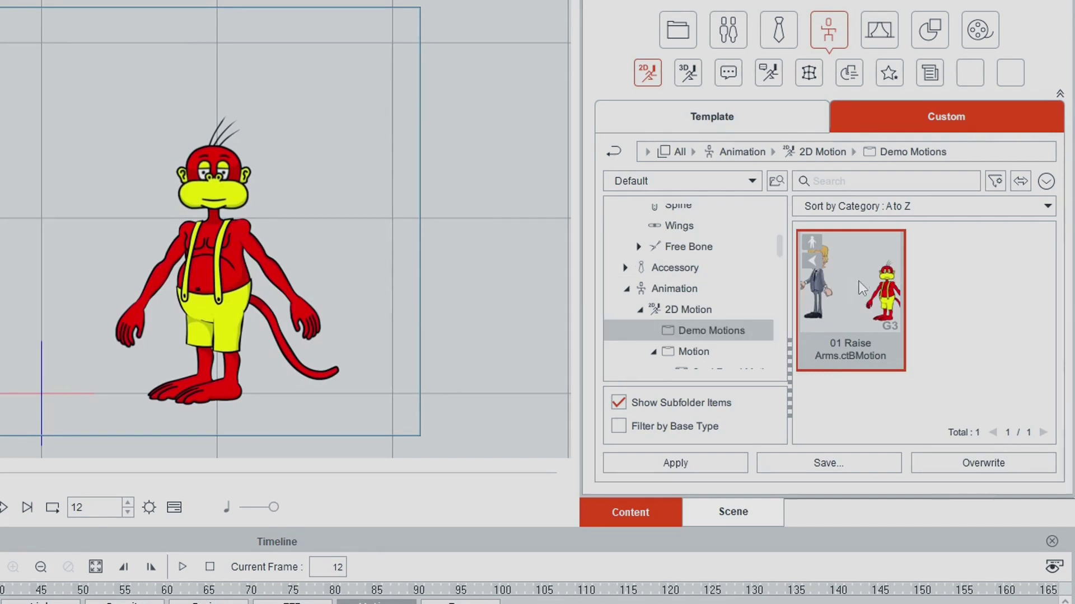
right_click(859, 281)
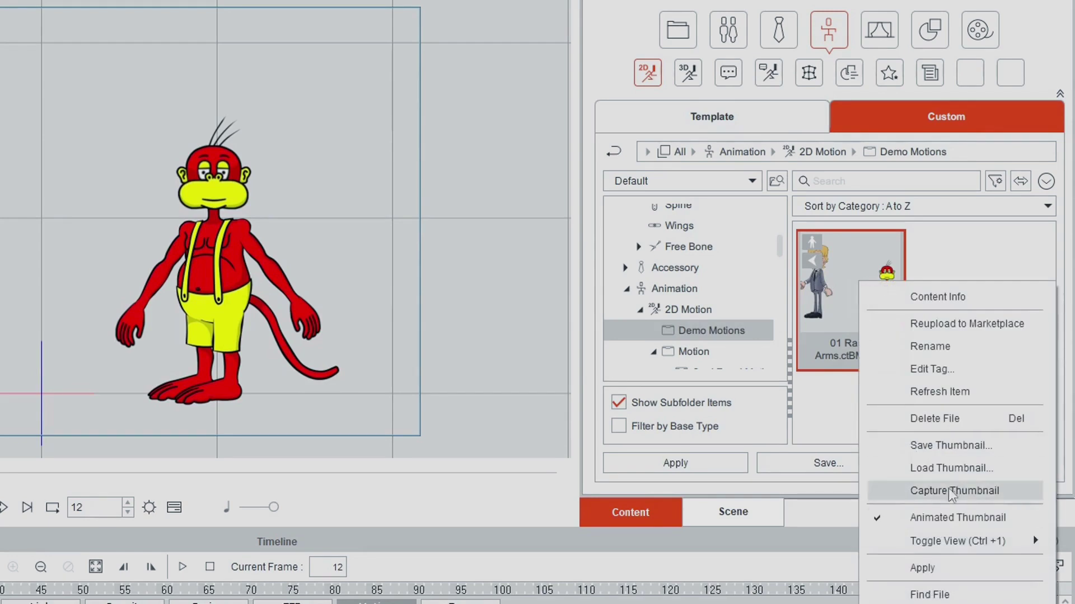
click(950, 254)
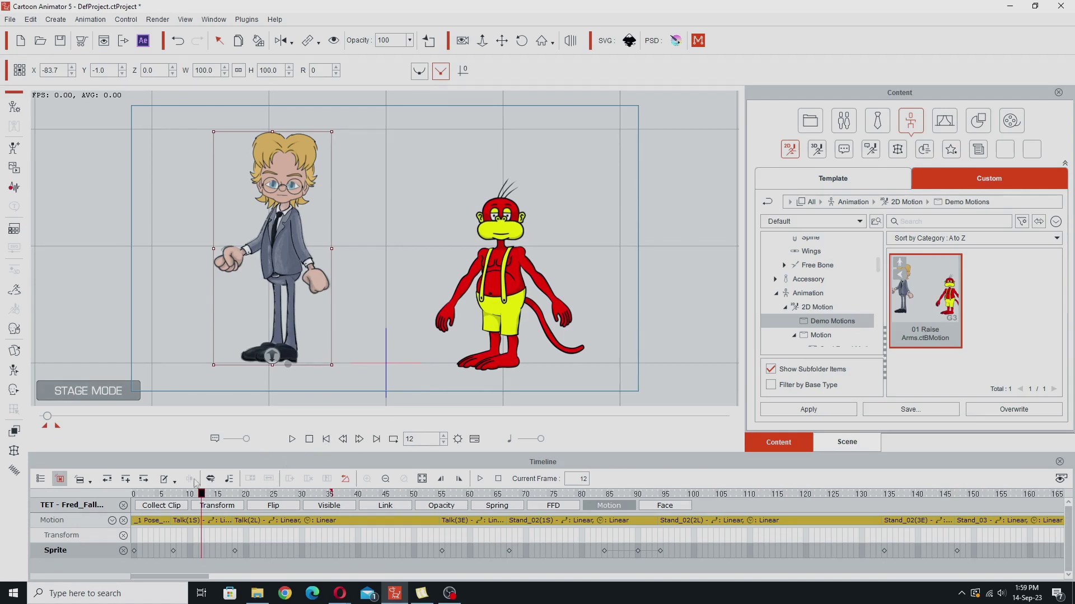
- Apply 01 Raise Arms to the red Reddy monkey and preview his new motion clip
click(473, 302)
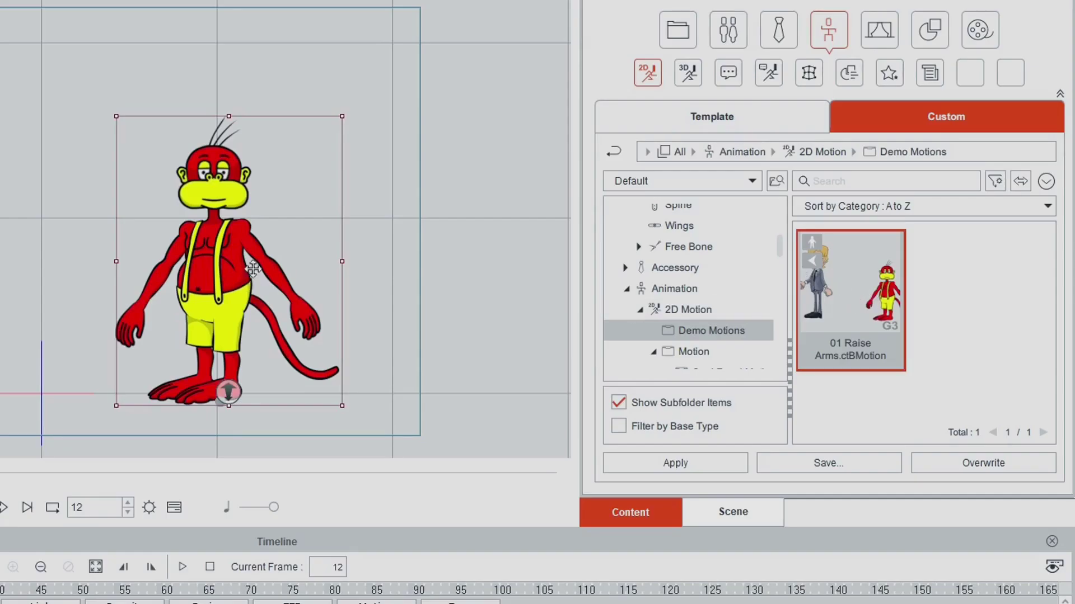
double_click(826, 322)
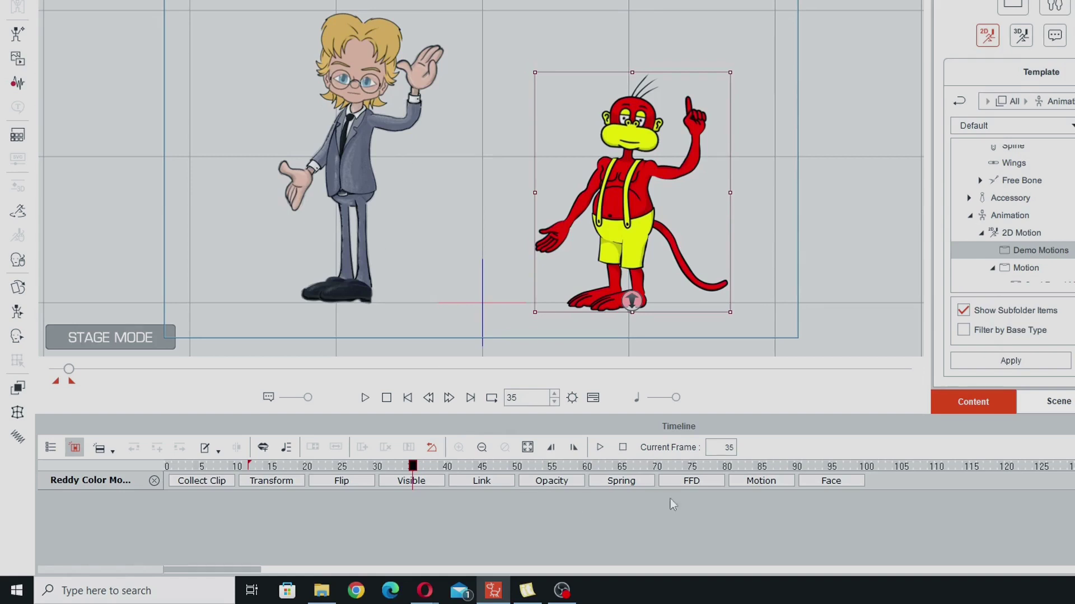
click(756, 481)
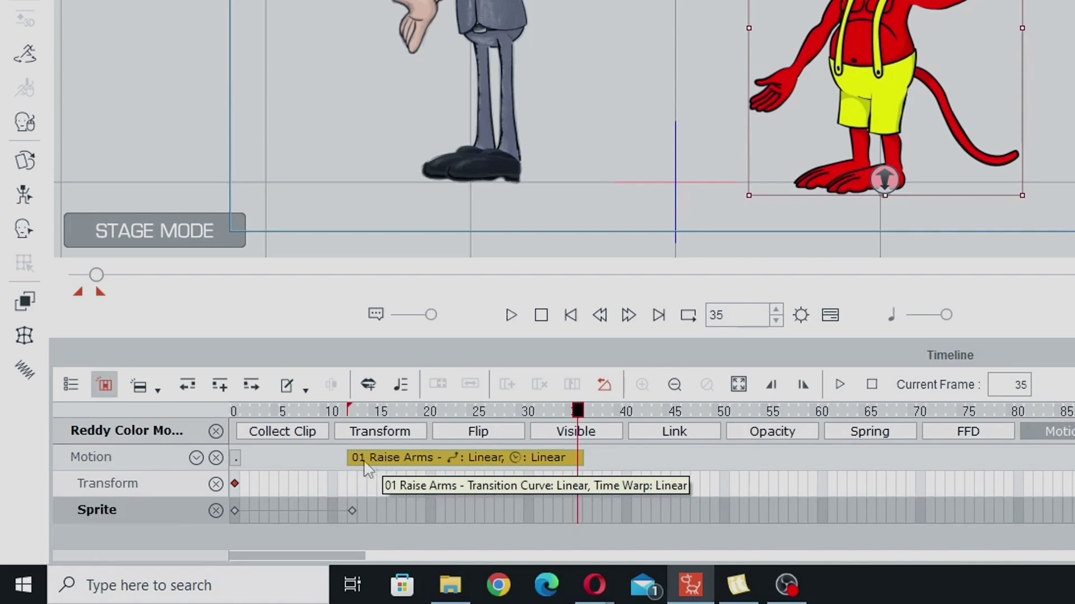
drag(577, 414, 342, 421)
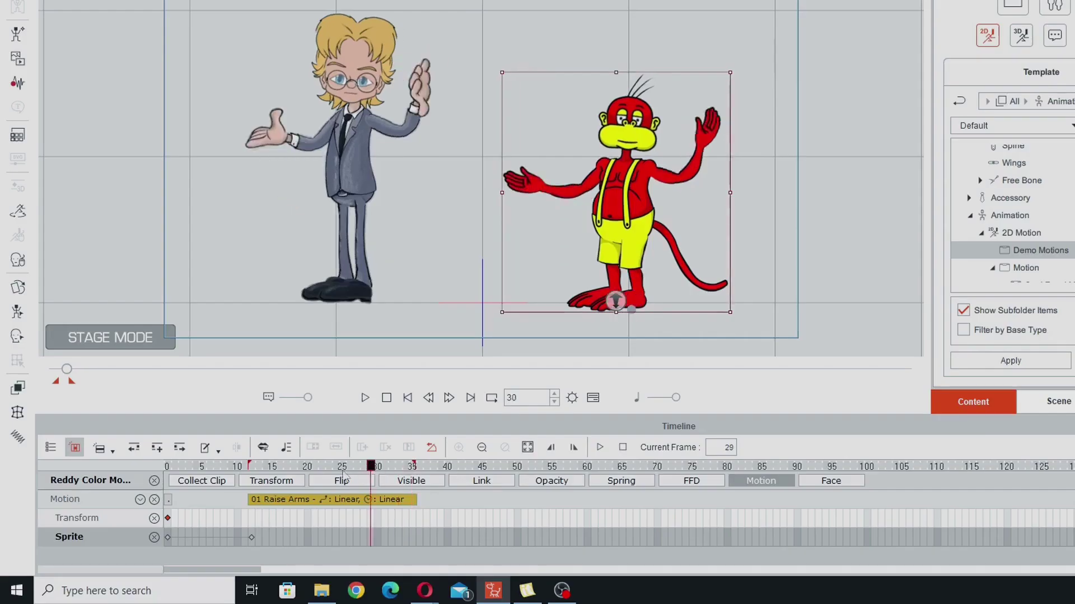
mouse_move(246, 478)
mouse_down()
mouse_move(412, 479)
mouse_move(250, 485)
mouse_up()
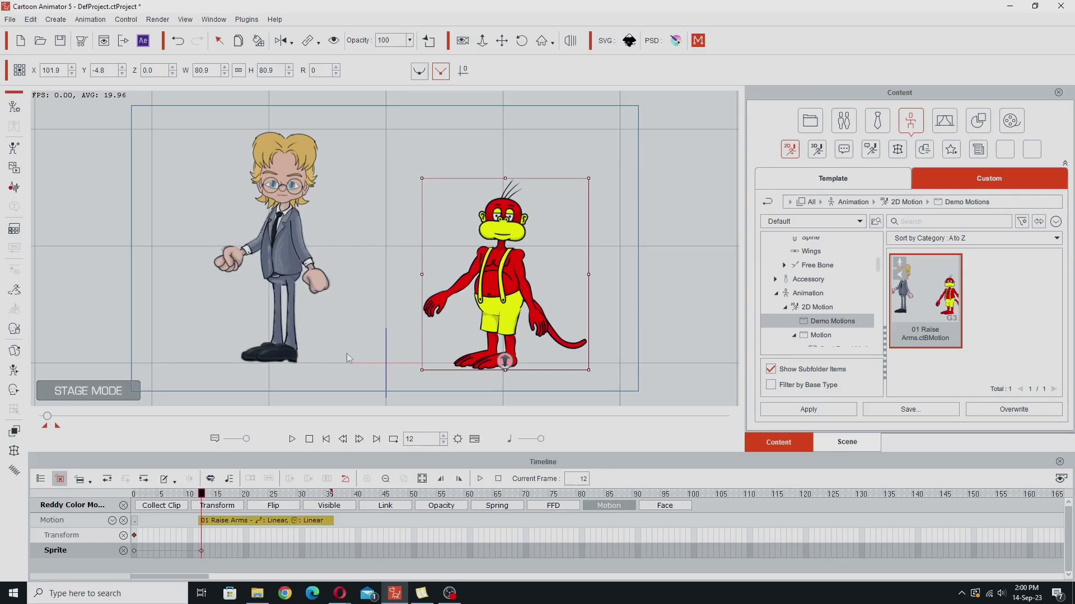
- Select TET and scrub his timeline to find the arms-crossing pose near frame 79
click(287, 235)
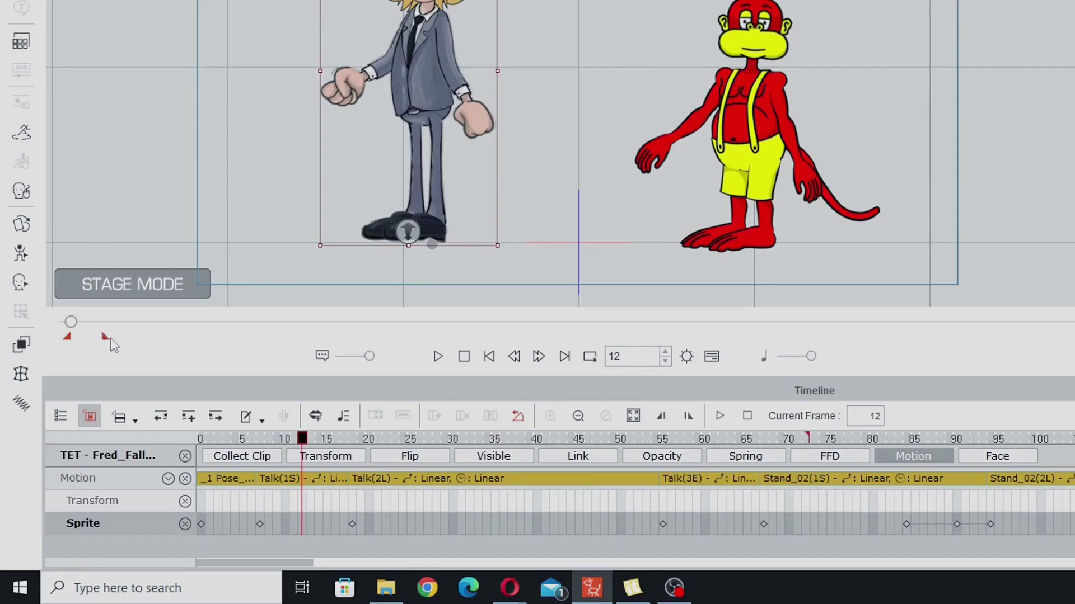
drag(105, 337, 531, 337)
drag(305, 445, 788, 526)
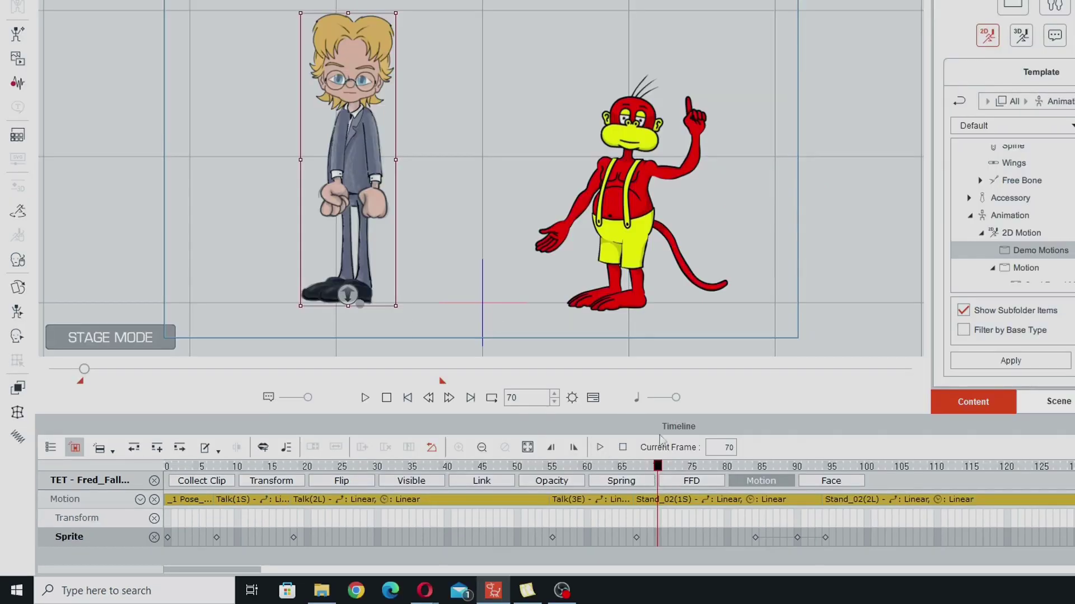
click(728, 468)
drag(727, 481, 936, 519)
- Set the playback range to frames 70–110 and play it back
drag(441, 380, 115, 385)
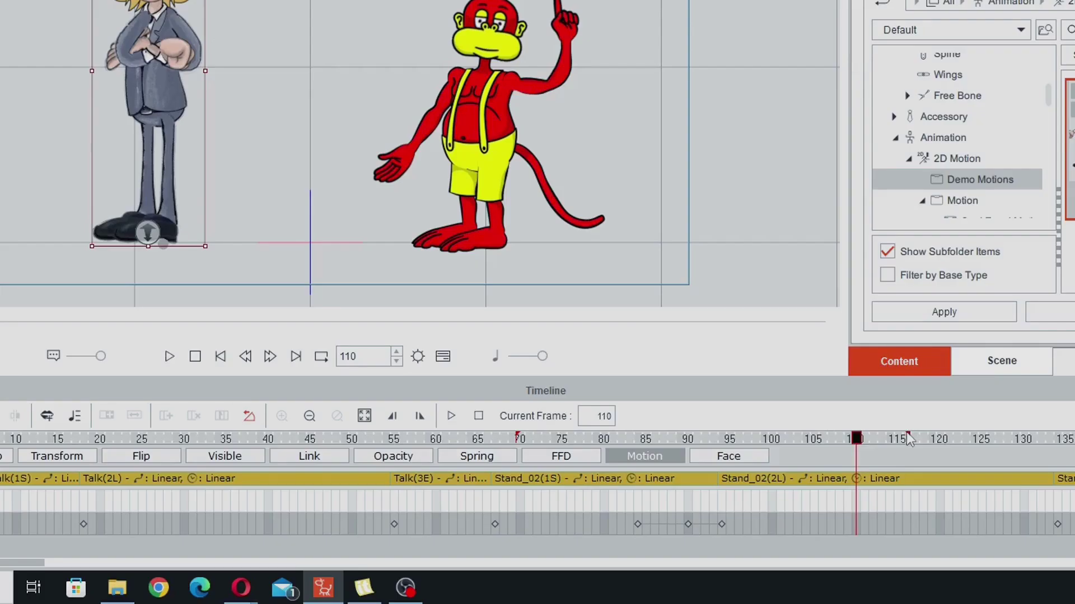
drag(908, 440, 861, 443)
click(597, 440)
click(519, 440)
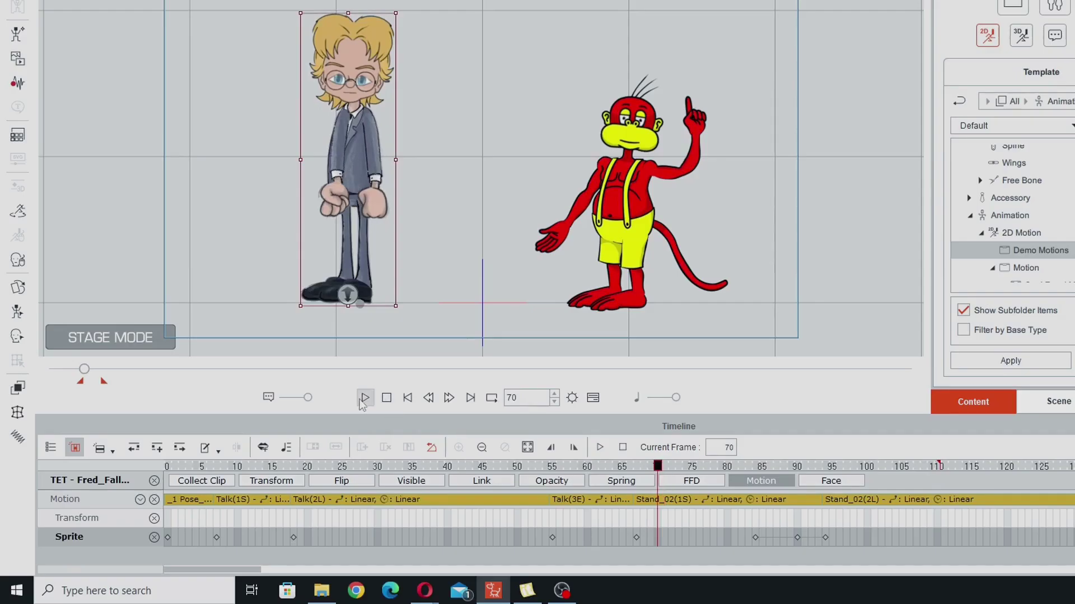
click(363, 399)
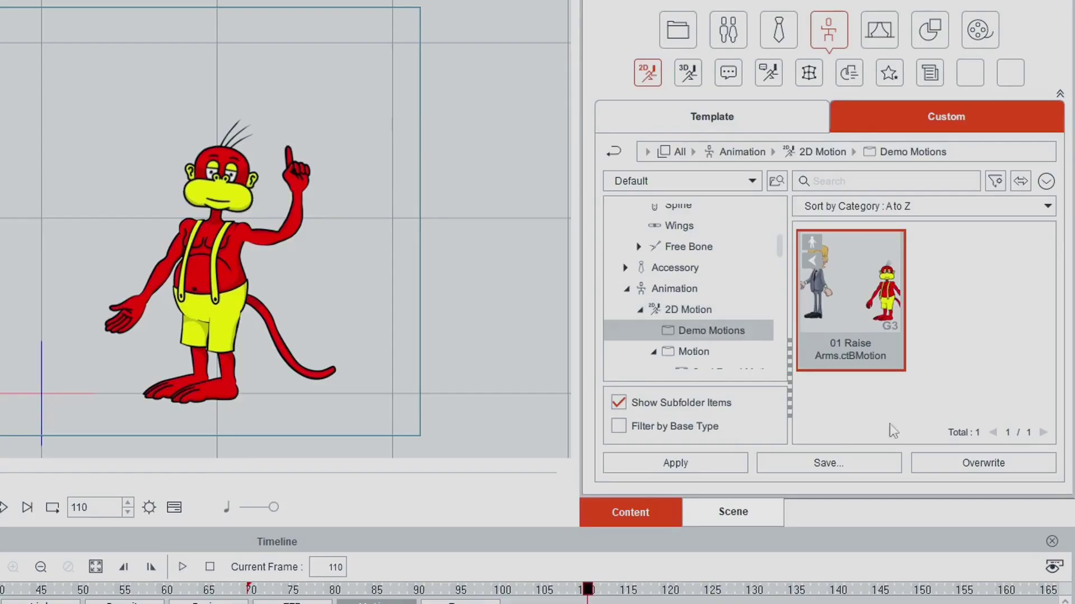
- Save the frames 70–110 range as a second motion, '02 Cross Arms'
click(828, 464)
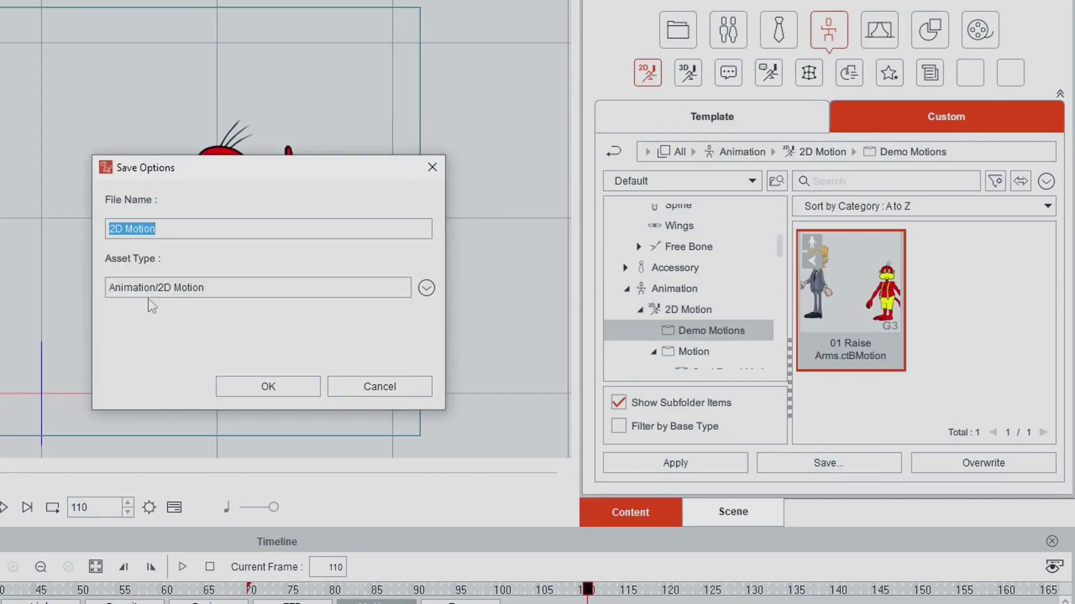
text(02 Cross Arms)
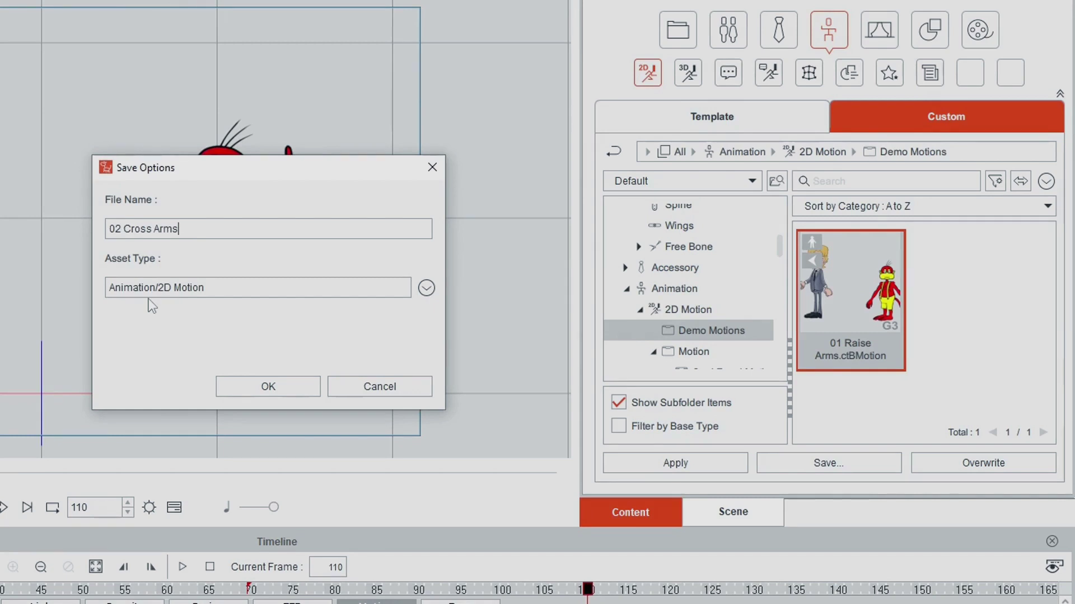
key(Return)
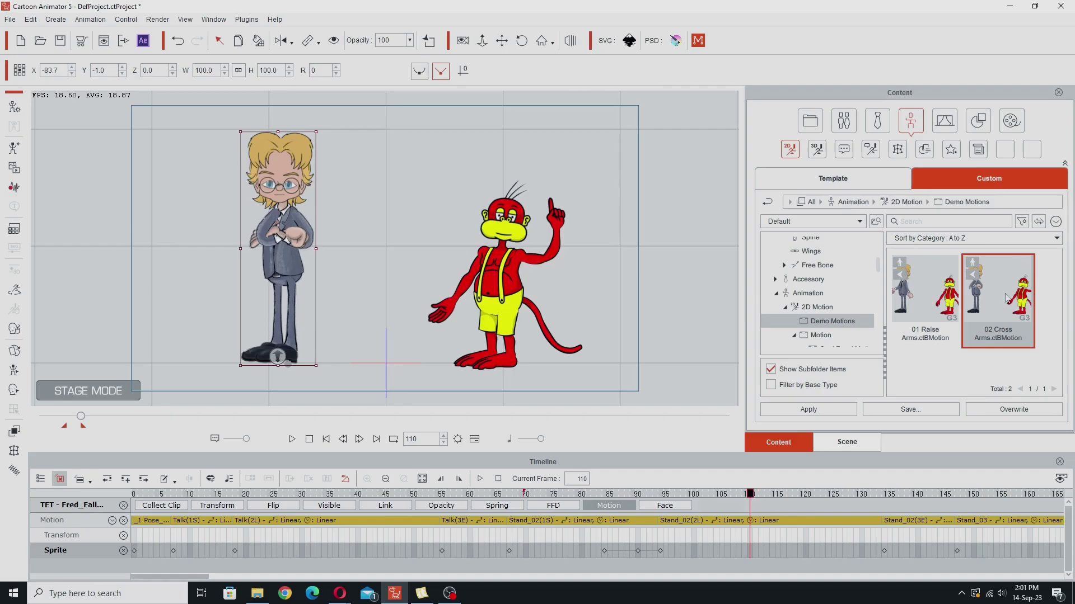
- At frame 70, apply 02 Cross Arms to the monkey and play to check the clip
drag(750, 495, 532, 494)
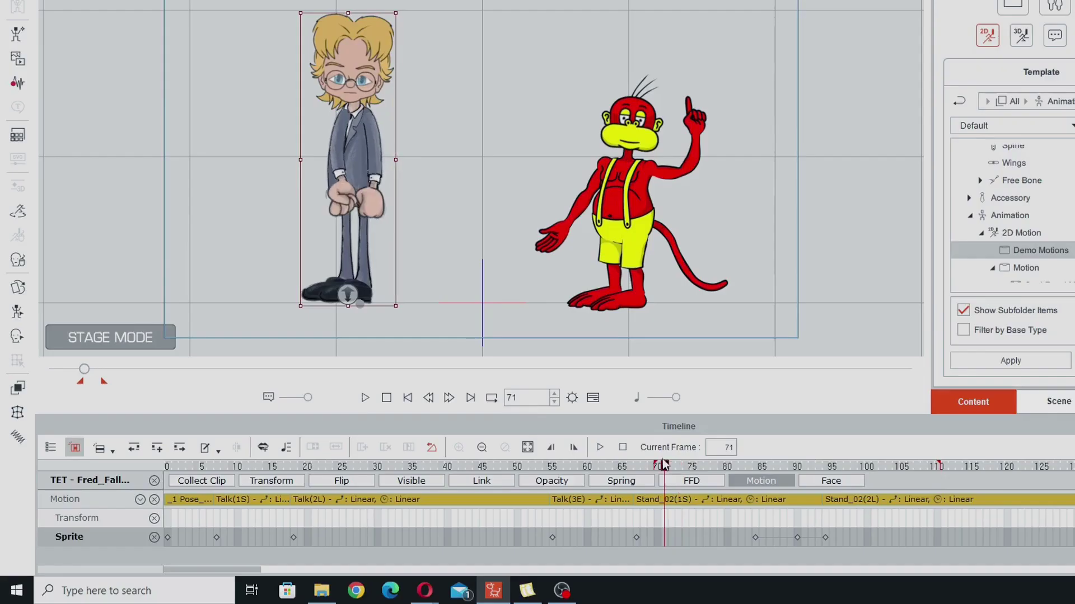
drag(664, 464, 657, 466)
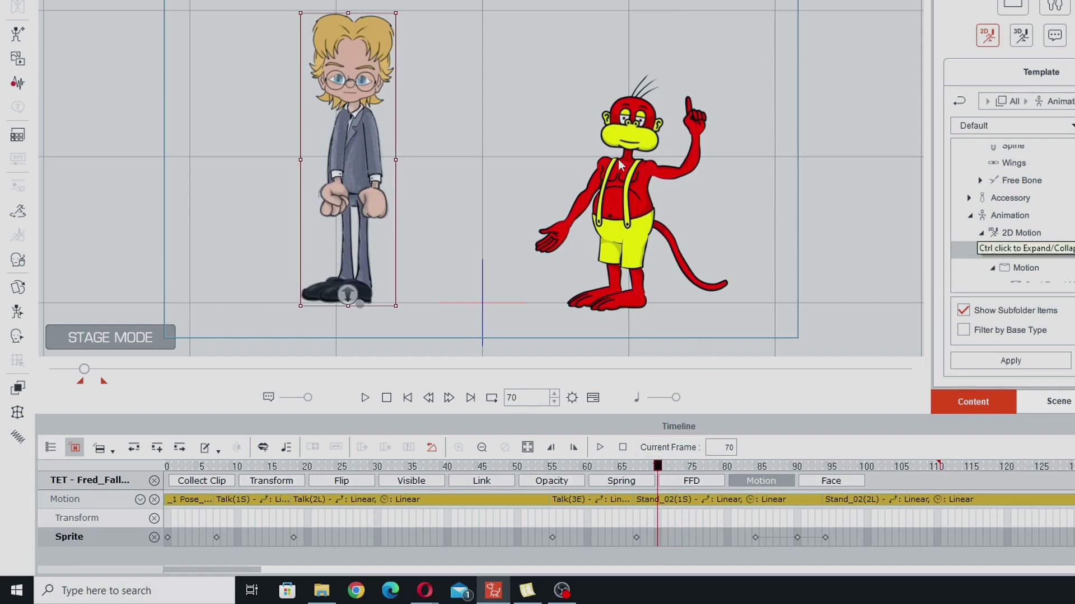
click(625, 204)
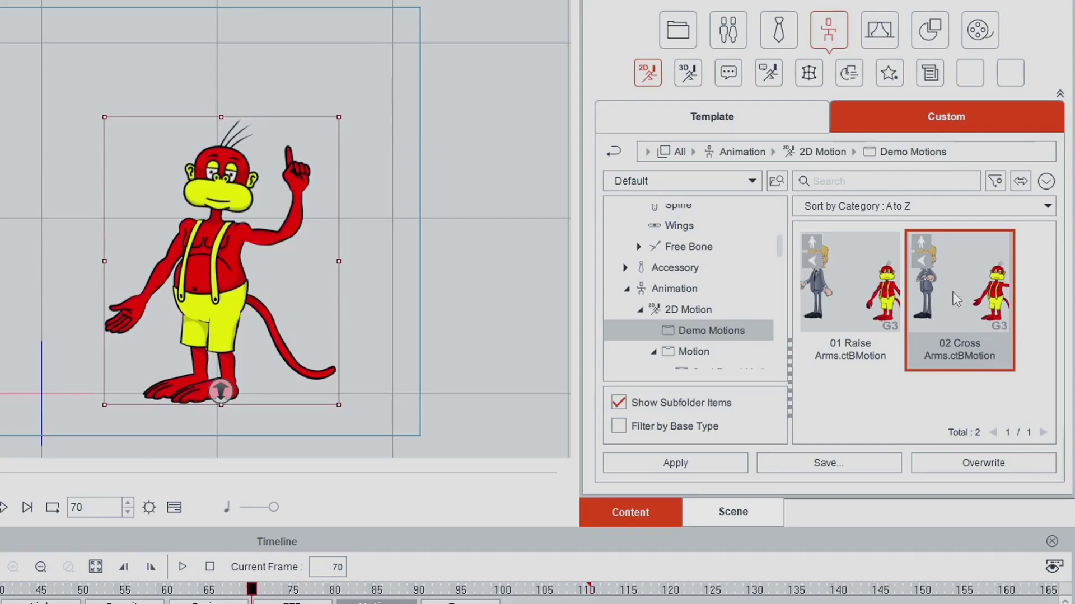
double_click(993, 294)
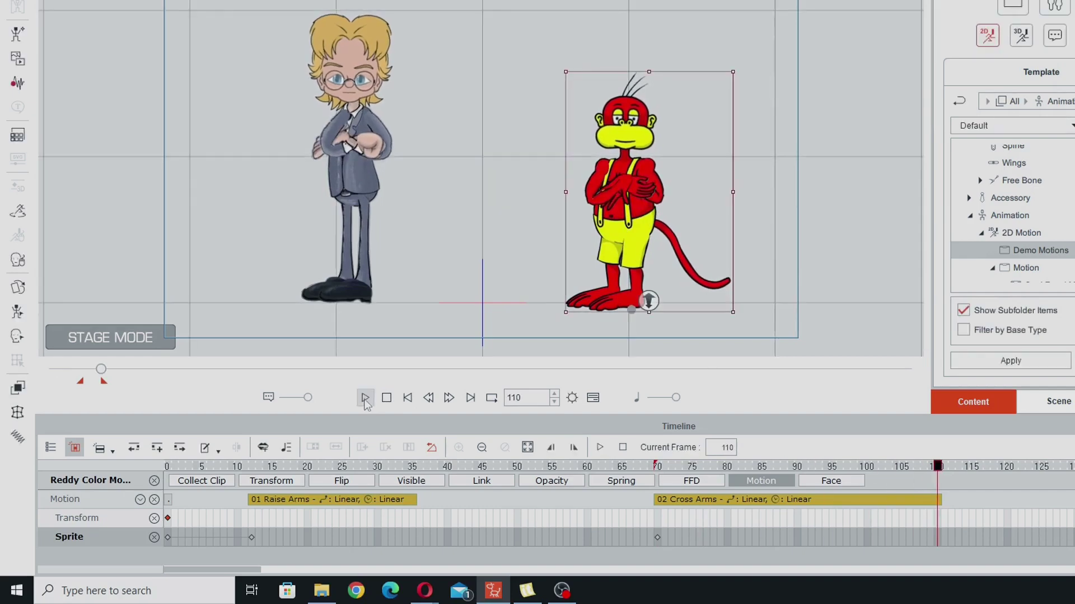
click(365, 398)
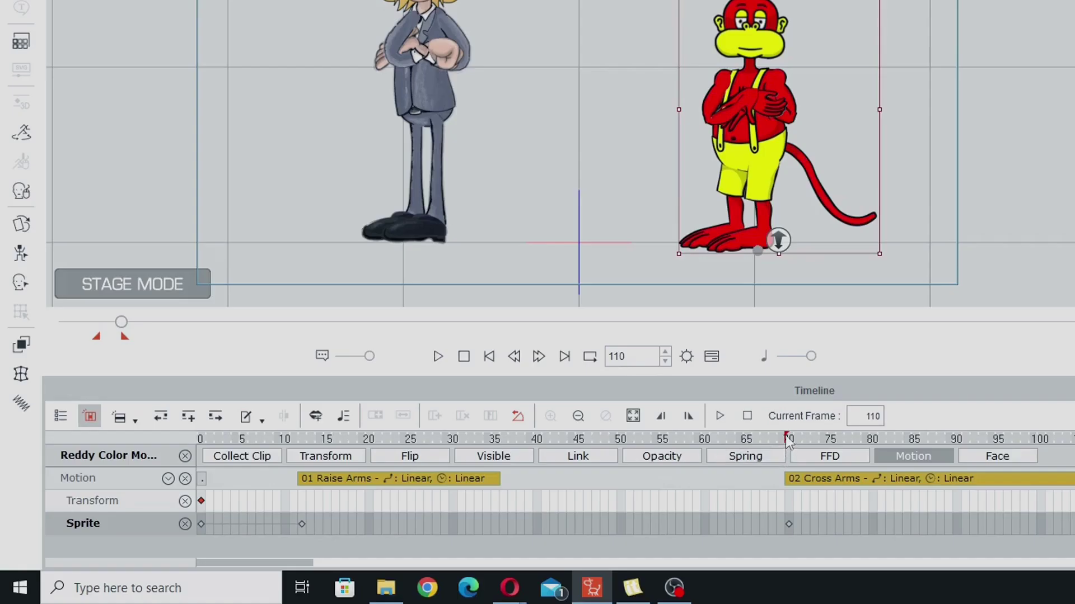
- Widen the playback range from frame 0 to about frame 294 to cover both clips
drag(787, 437, 147, 437)
drag(127, 338, 161, 339)
mouse_move(227, 351)
mouse_down()
mouse_move(235, 356)
mouse_move(213, 354)
mouse_up()
click(634, 361)
text(2)
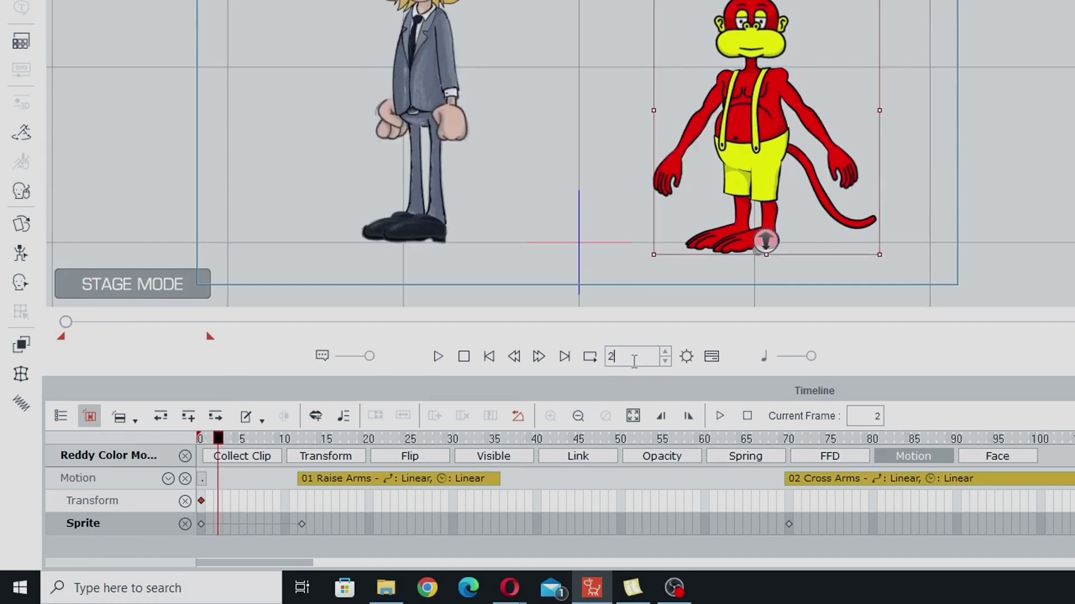
key(space)
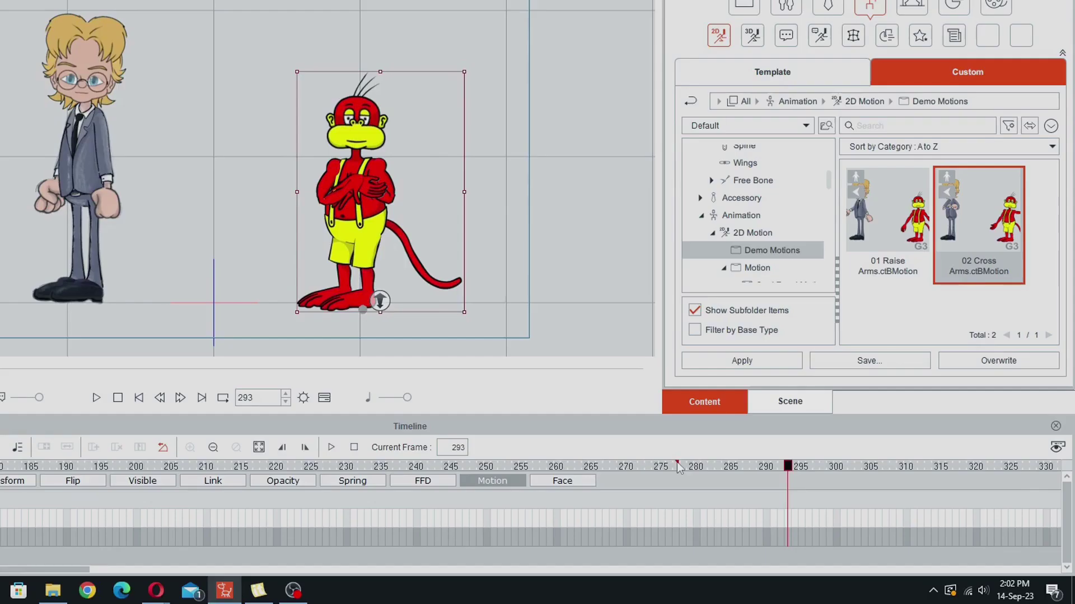
drag(684, 463, 792, 470)
scroll(105, 502, left, 10)
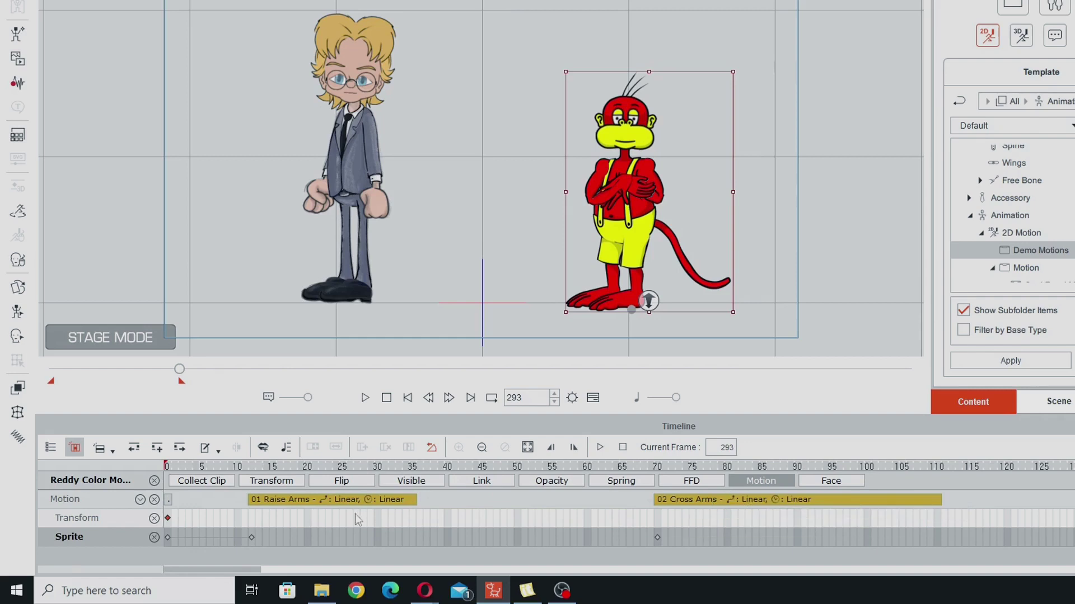
- Move 01 Raise Arms to frame 0, shift 02 Cross Arms slightly later, then stop playback
drag(310, 499, 236, 502)
drag(700, 500, 379, 511)
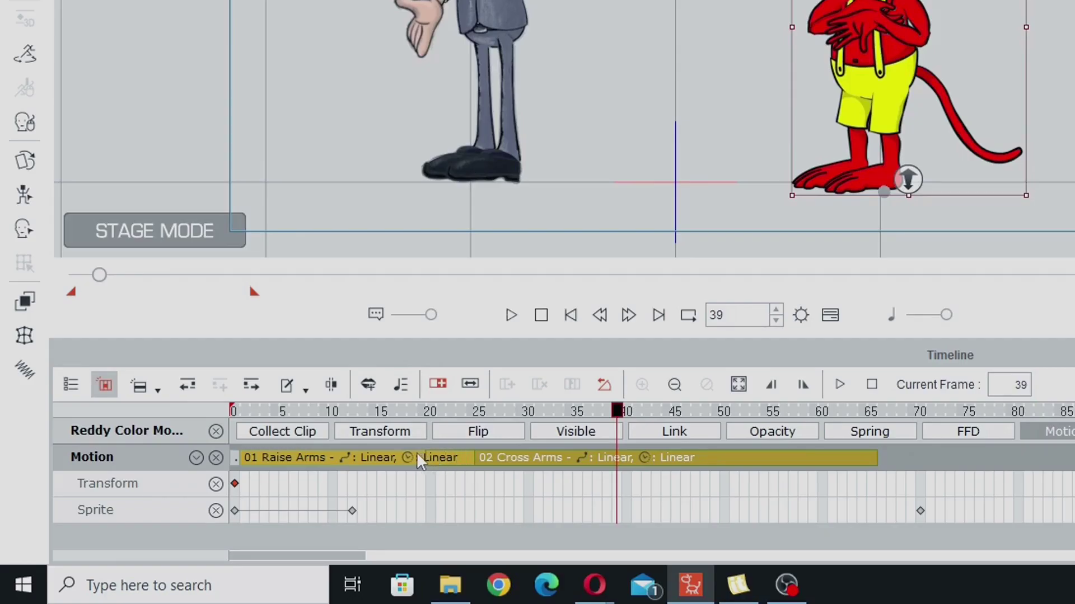
drag(528, 457, 569, 457)
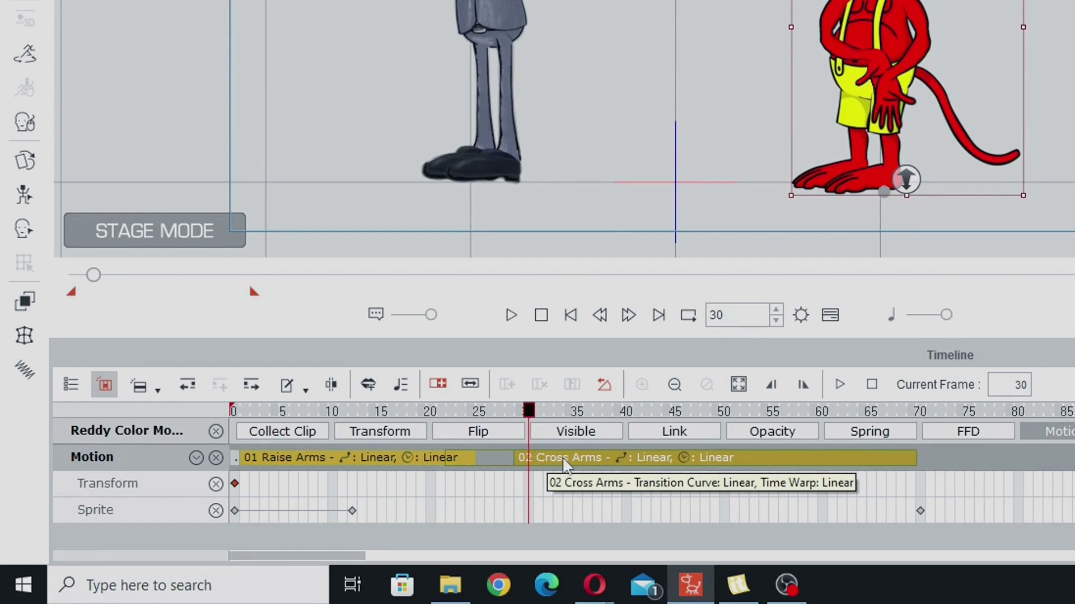
click(564, 463)
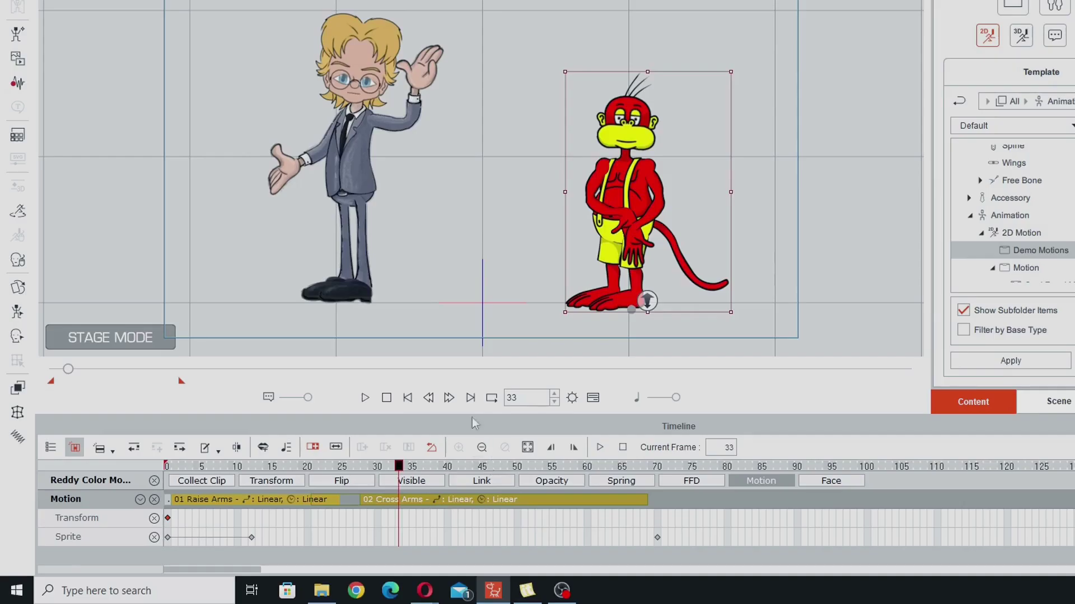
click(386, 399)
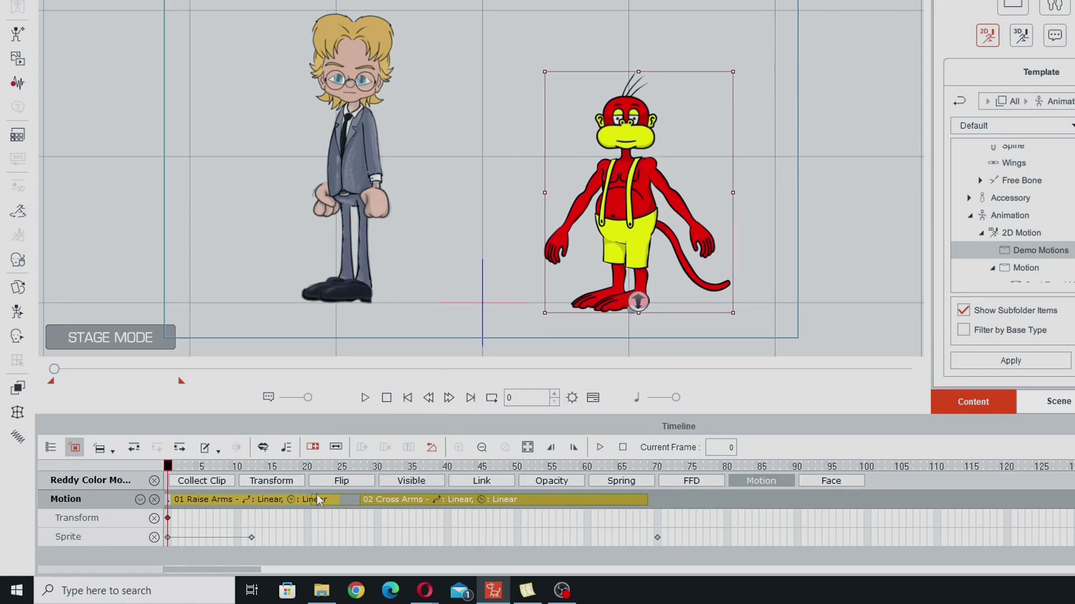
click(365, 398)
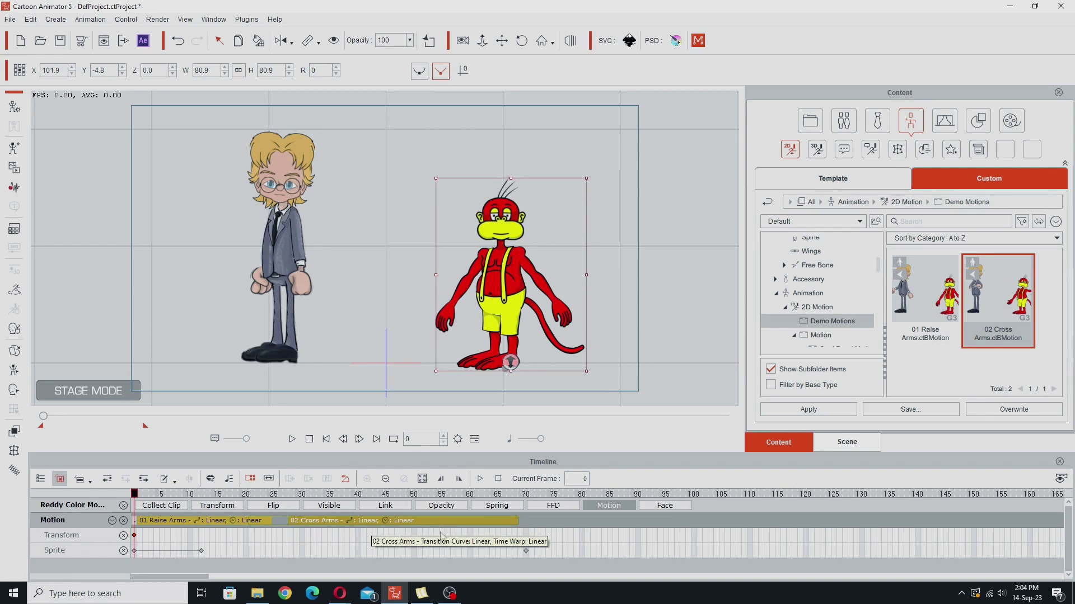
click(247, 494)
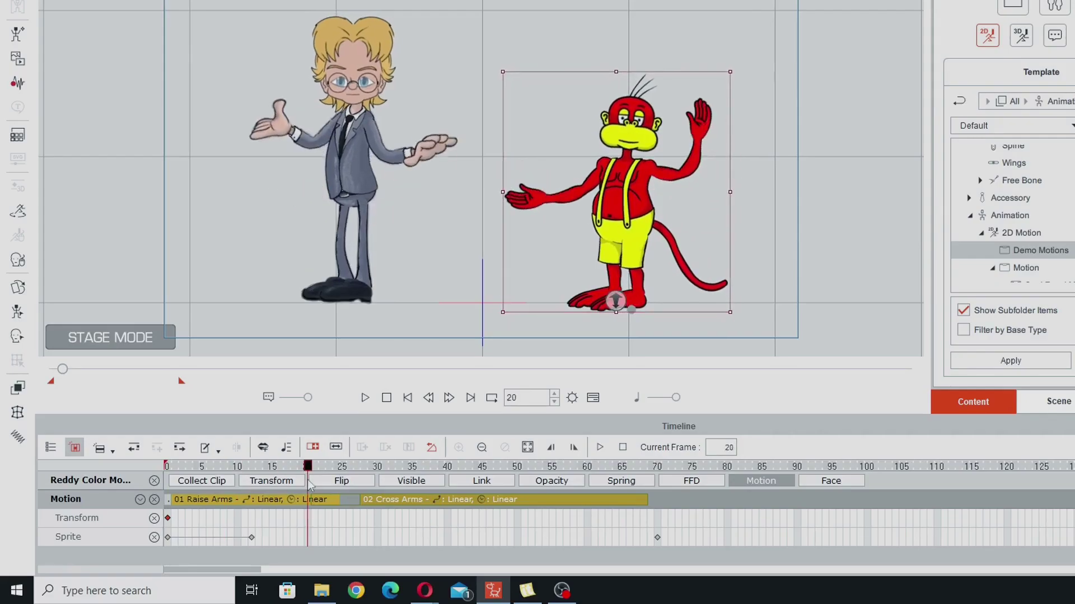
key(space)
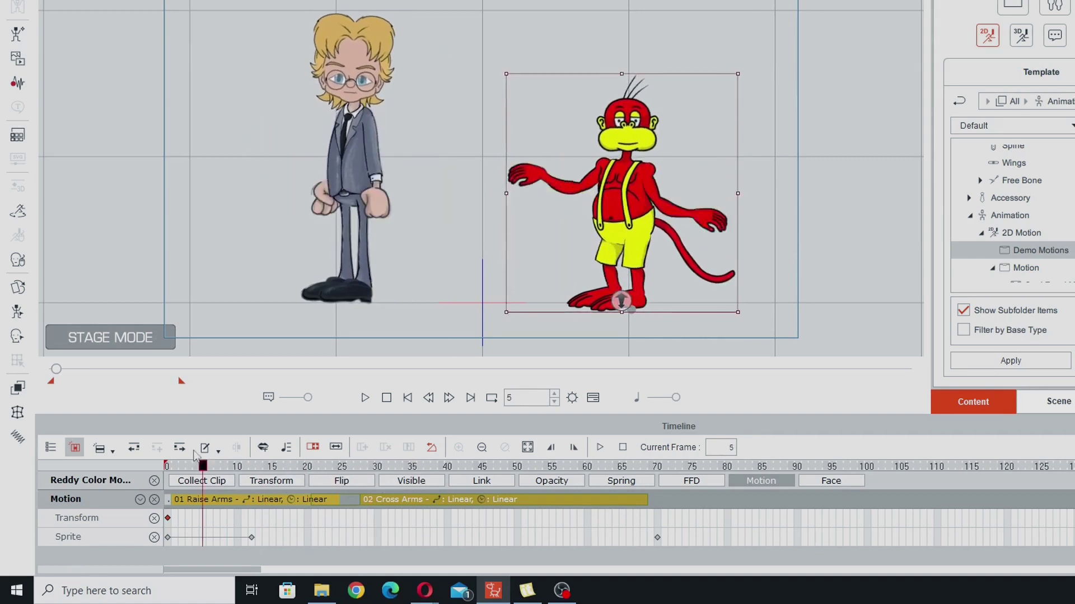
drag(203, 466, 381, 499)
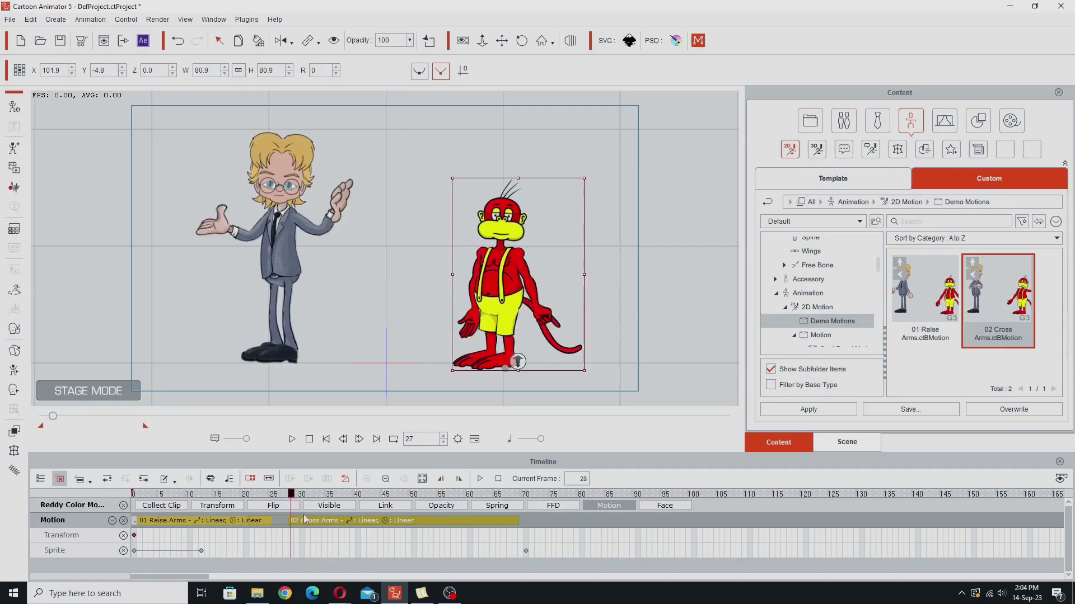
drag(305, 519, 207, 520)
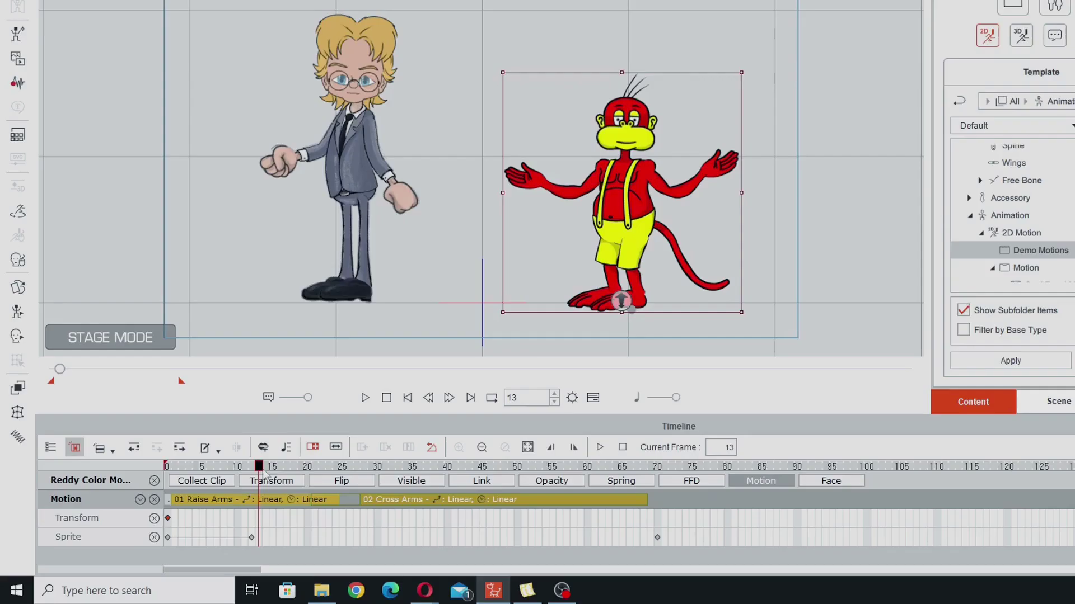
drag(262, 469, 390, 508)
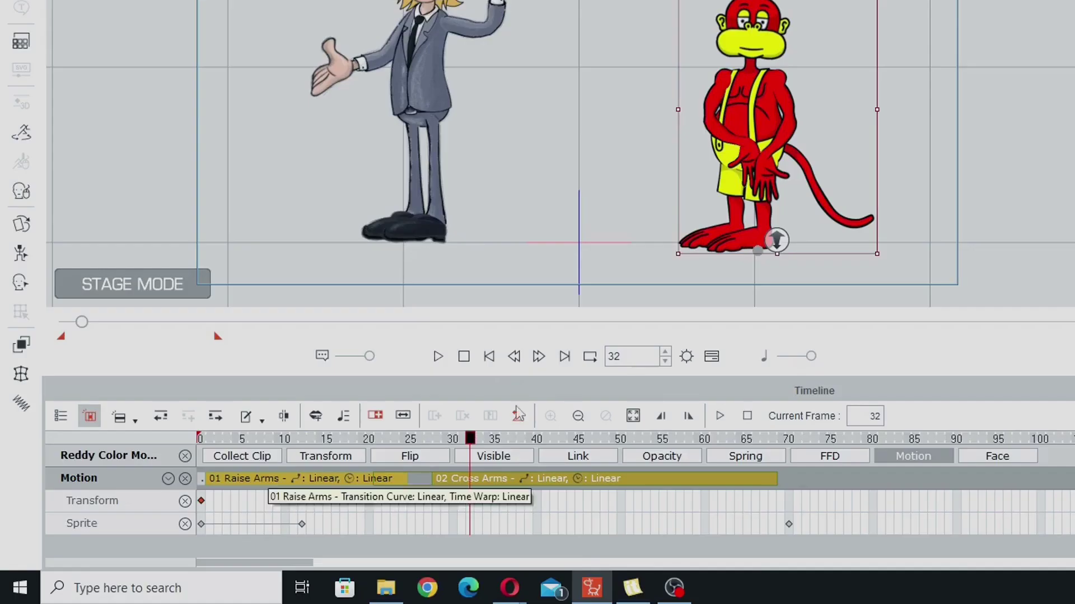
- Collect frames 0–70 of Reddy's motion and add them to his Action Menu as 'Raise and Cross Arms'
click(250, 456)
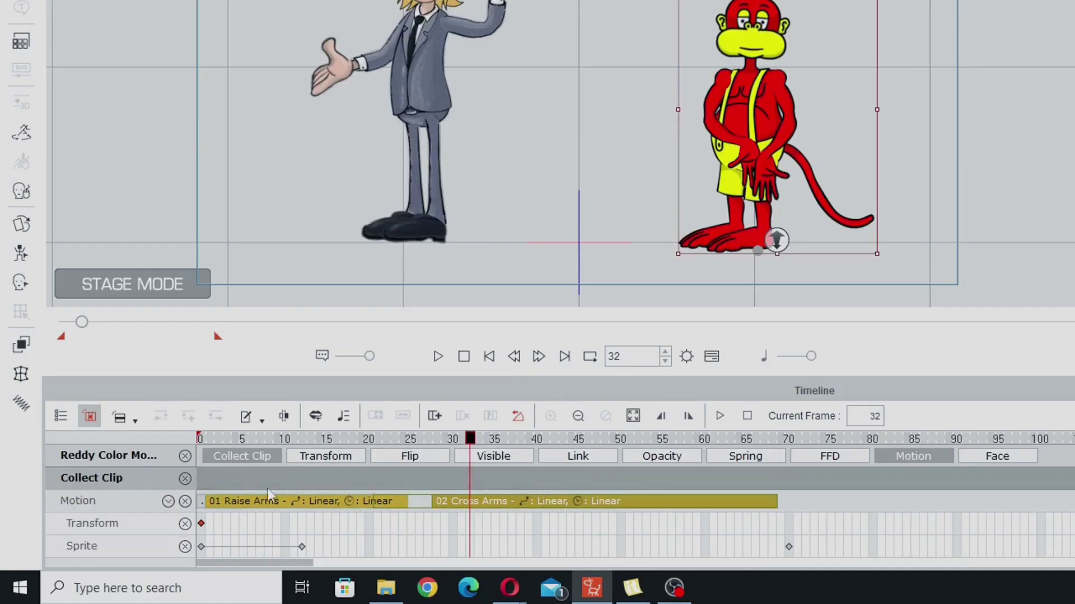
drag(199, 474, 789, 479)
click(486, 479)
right_click(485, 479)
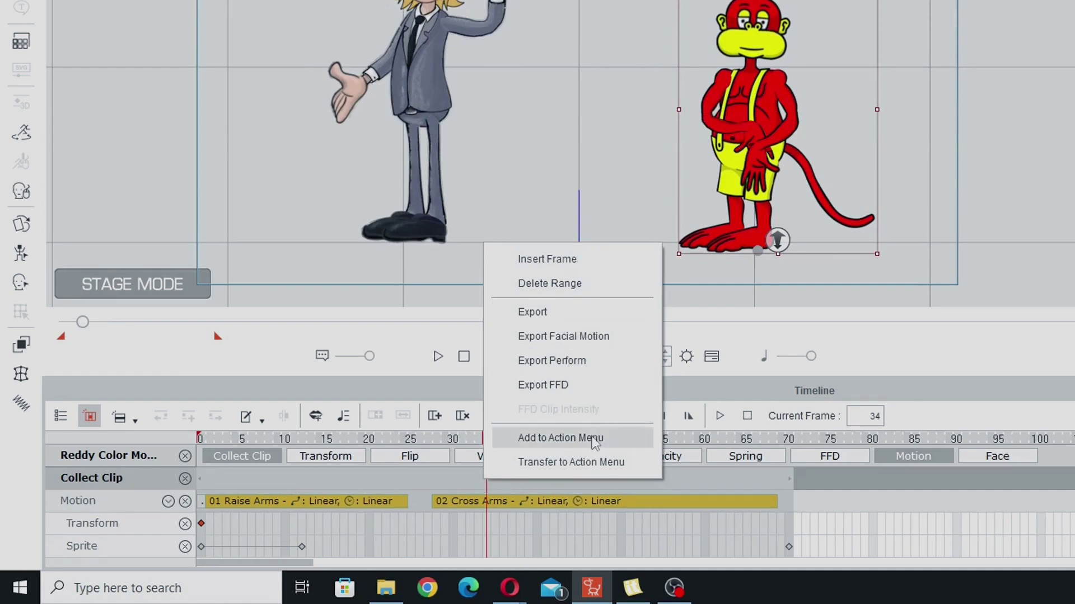
click(560, 438)
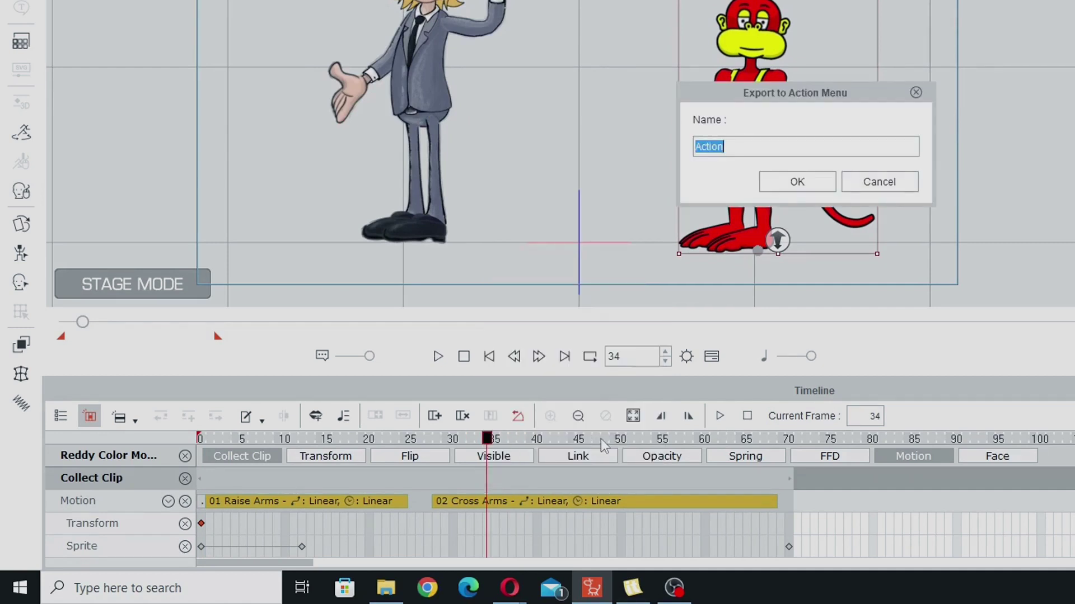
text(Raise and Cross Arms)
key(Return)
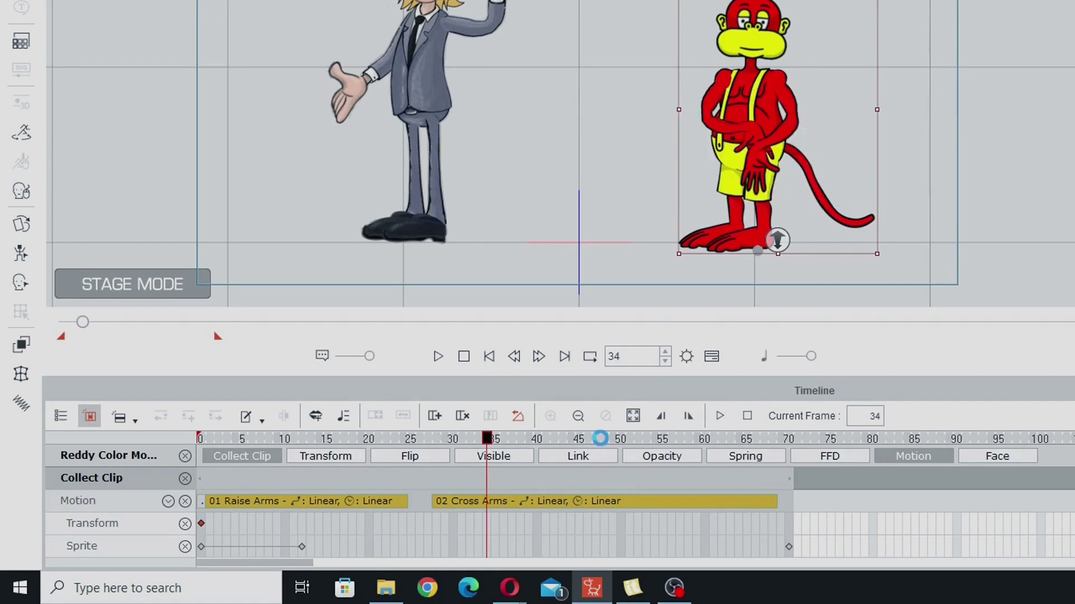
- Remove all existing animation from the monkey and play to confirm he no longer moves
click(464, 356)
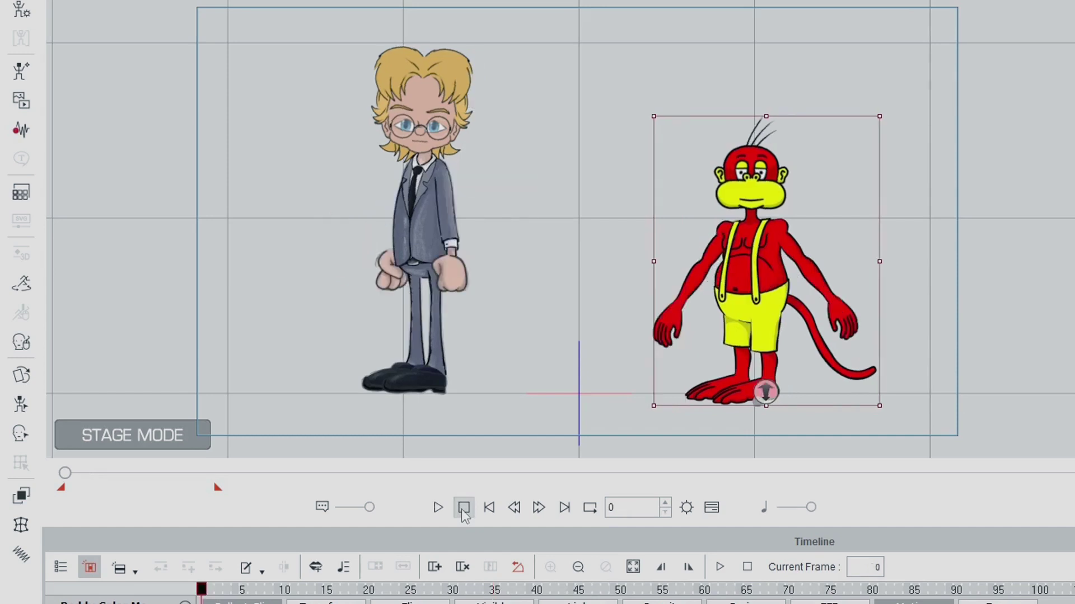
right_click(752, 284)
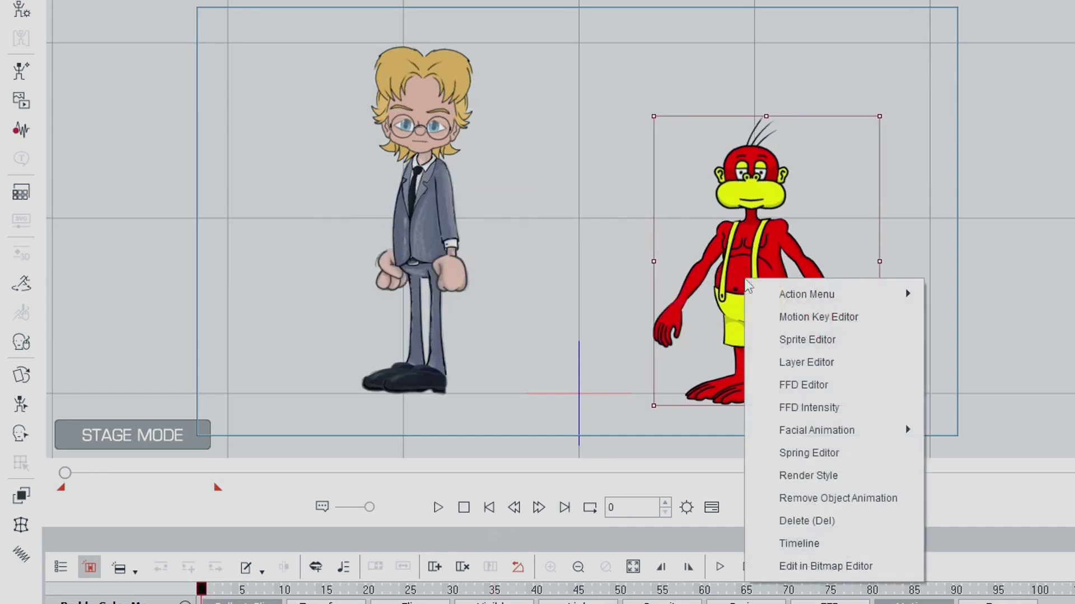
click(829, 499)
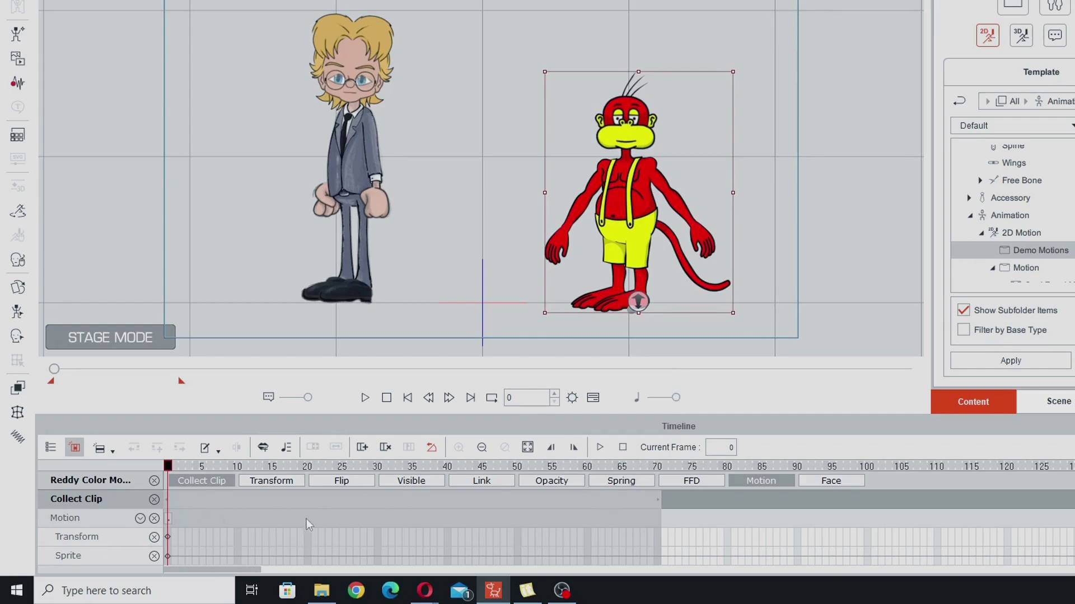
click(365, 398)
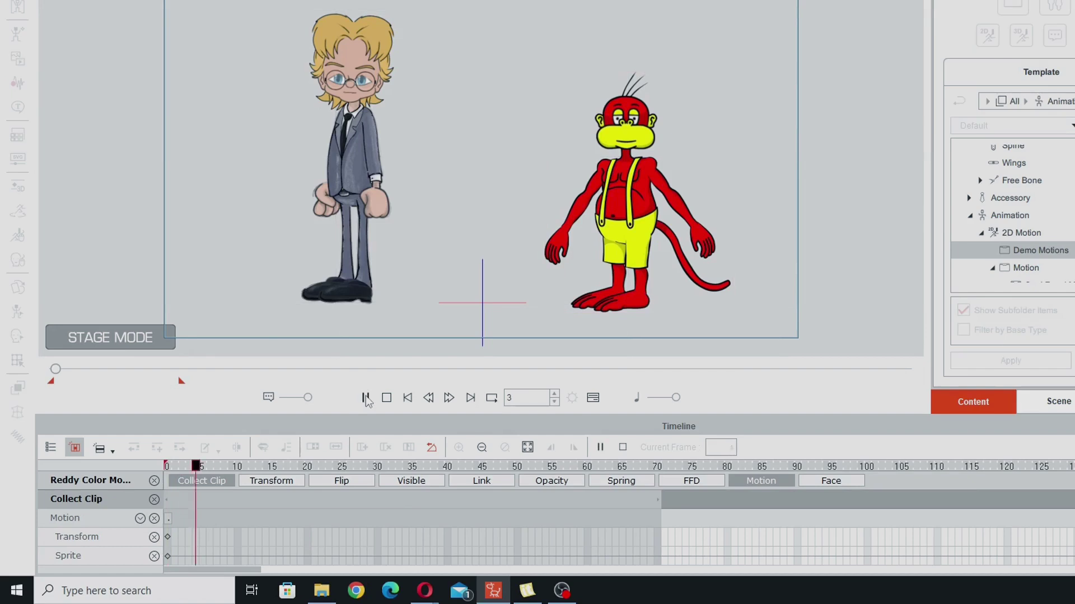
click(386, 398)
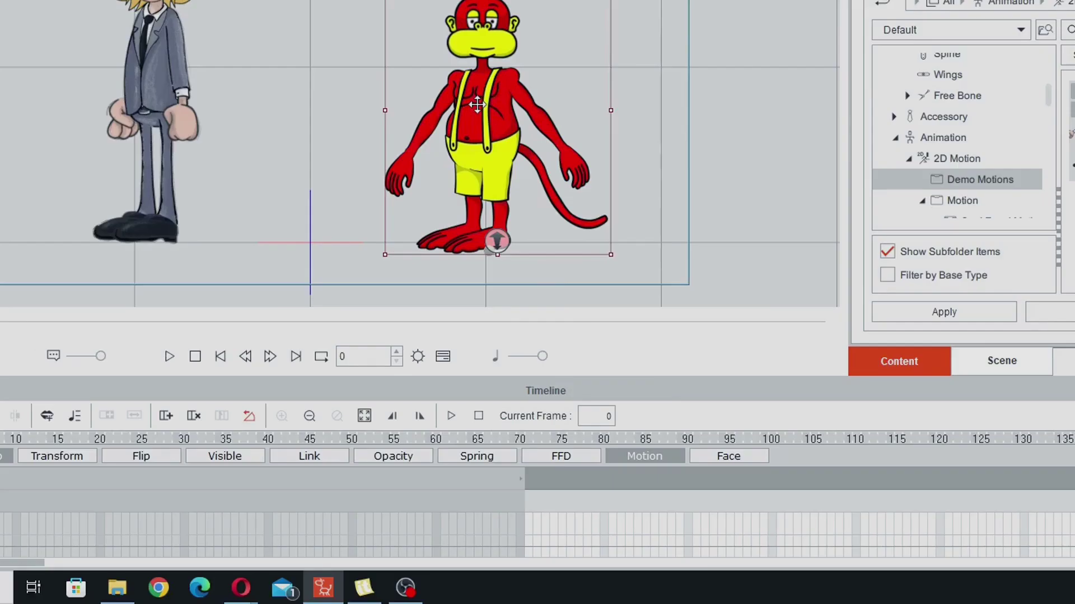
- Apply the 'Raise and Cross Arms' action from the monkey's Action Menu
right_click(477, 104)
mouse_move(498, 123)
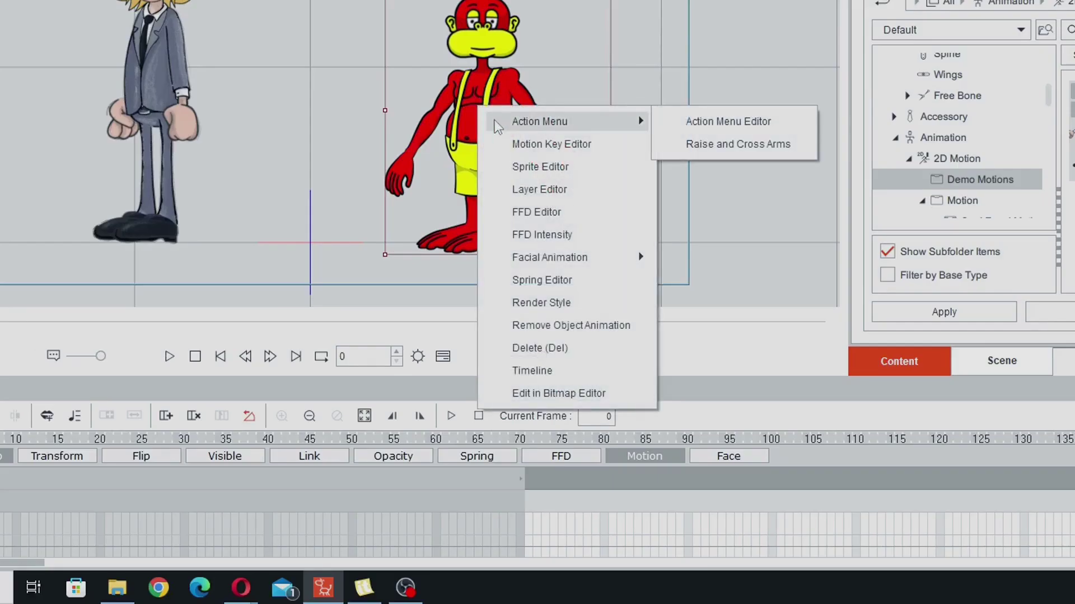
click(723, 143)
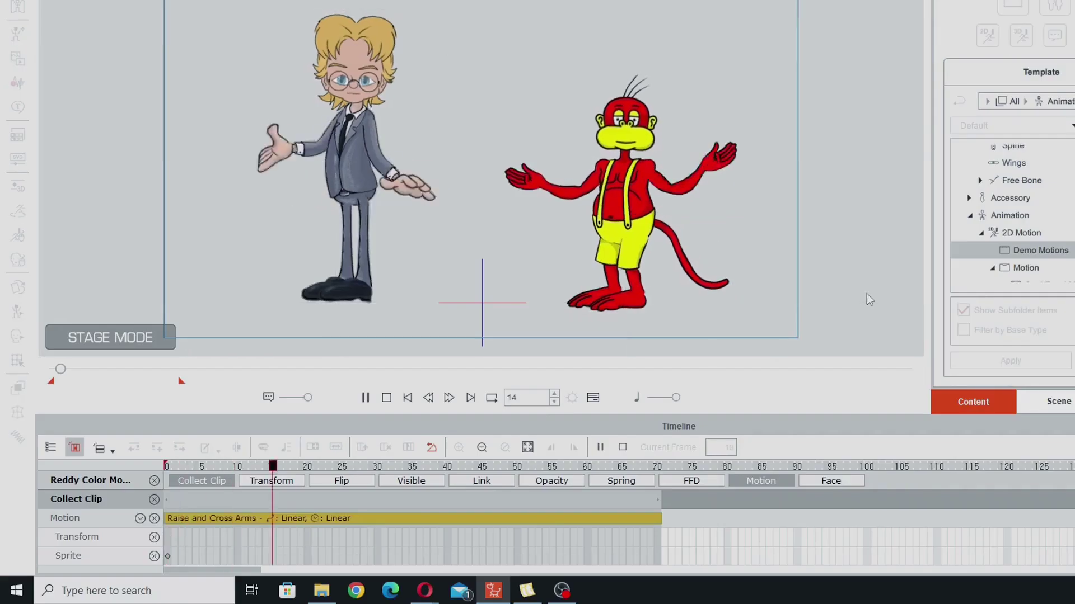